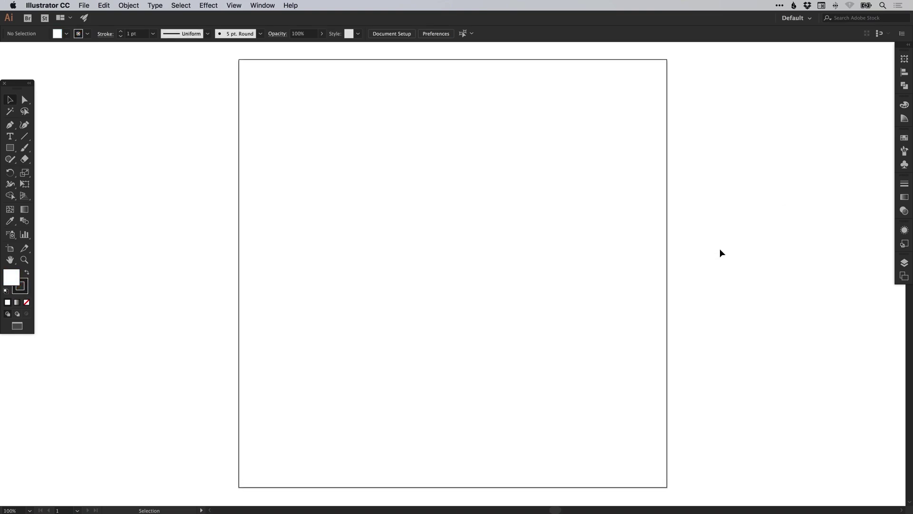
Step: Draw a 250 × 250 px square, move it toward the artboard centre, and zoom to 300%
left_click(10, 149)
left_click(373, 204)
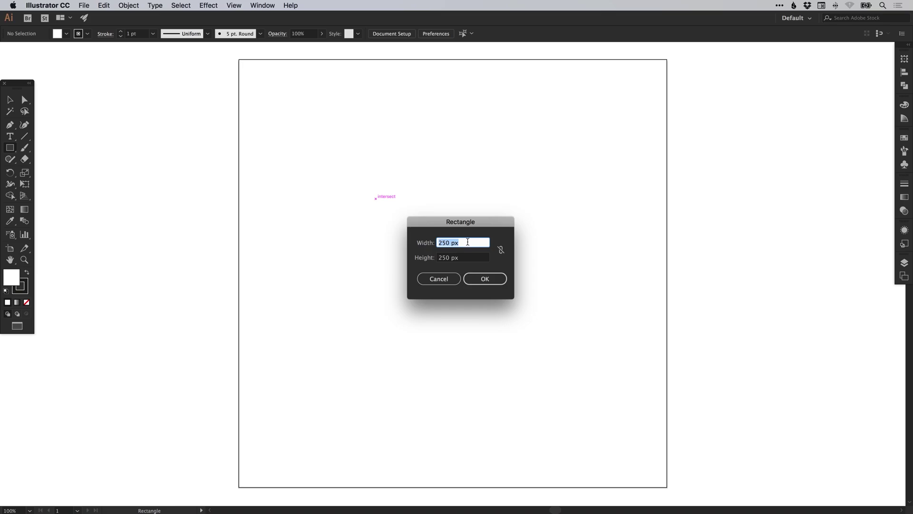
left_click(485, 280)
key("v")
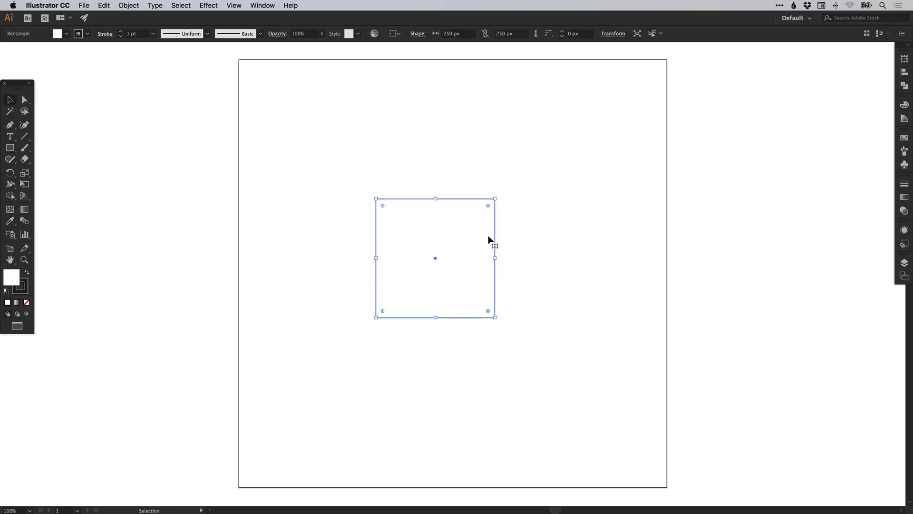
left_click_drag(495, 238, 512, 253)
key("super+equal")
key("super+equal")
key("super+equal")
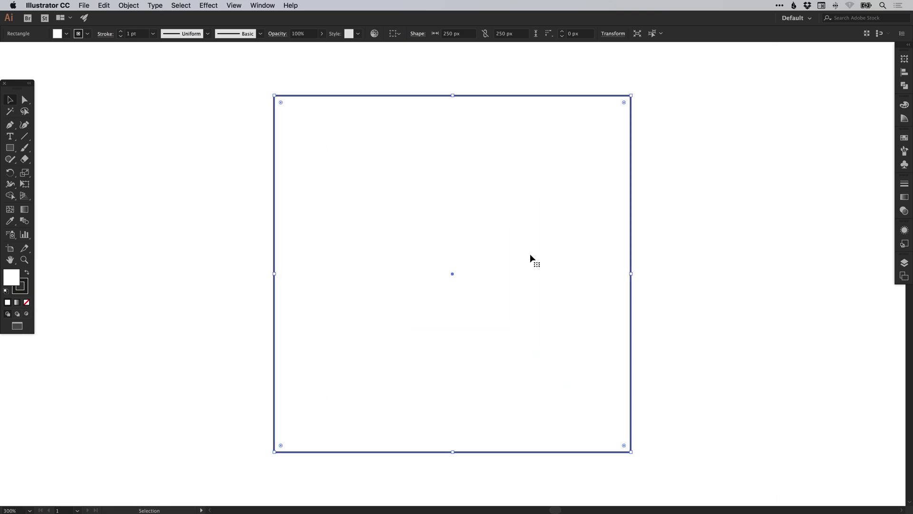
Step: Set the square to no fill with a 10 pt black stroke, then drag a corner widget
left_click(27, 303)
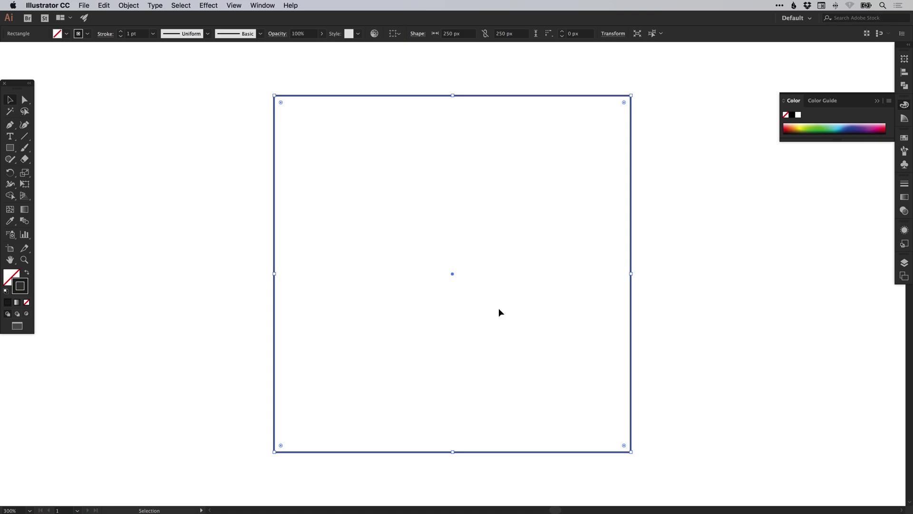
left_click(905, 183)
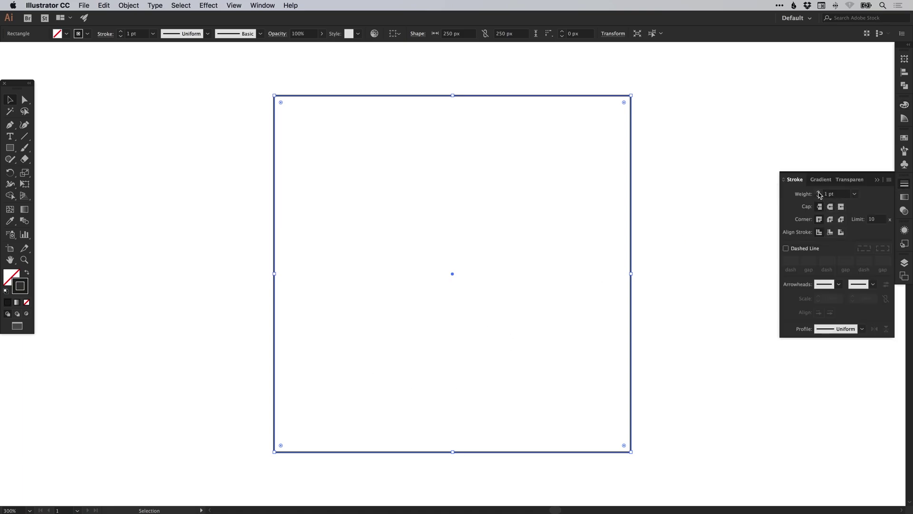
left_click(818, 191)
left_click(818, 191)
left_click(818, 192)
left_click(818, 191)
left_click(818, 192)
left_click(818, 191)
left_click(818, 191)
left_click(818, 191)
left_click(818, 191)
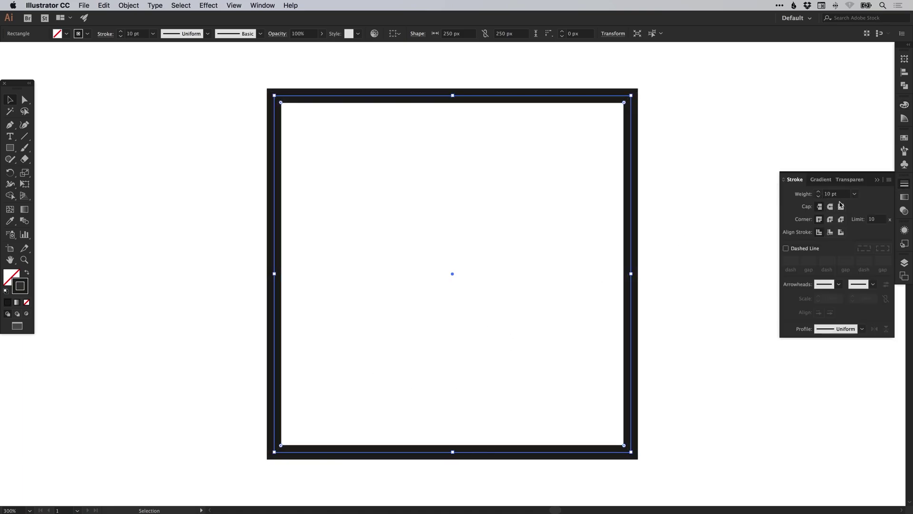
left_click(904, 184)
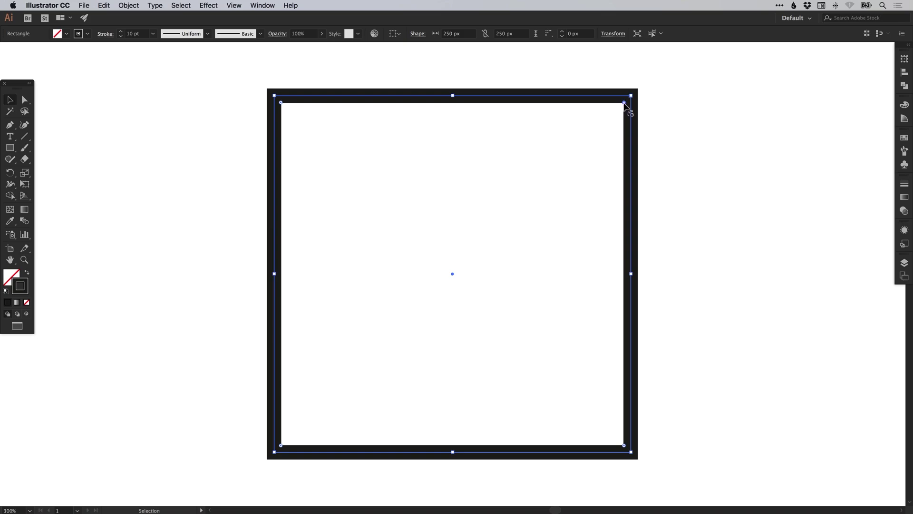
left_click_drag(623, 103, 563, 158)
left_click(606, 100)
left_click(686, 123)
key("ctrl+z")
left_click(209, 6)
mouse_move(241, 128)
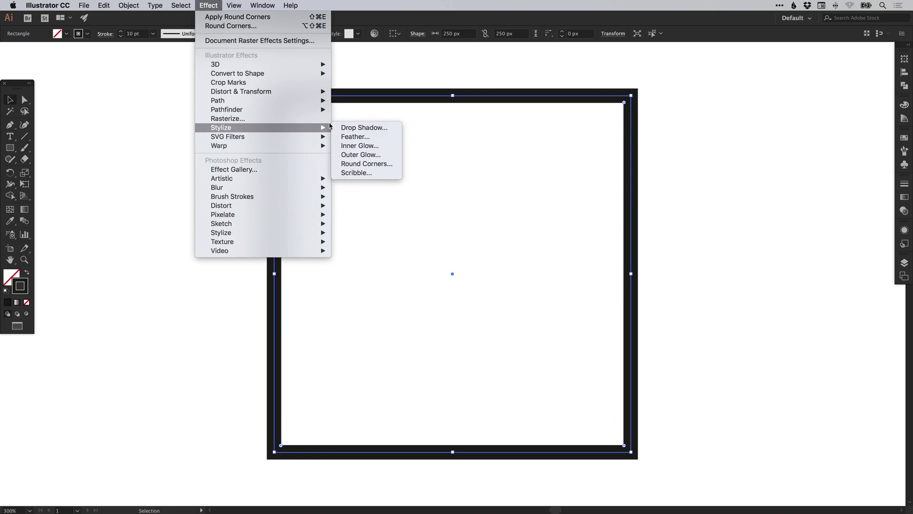
left_click(362, 165)
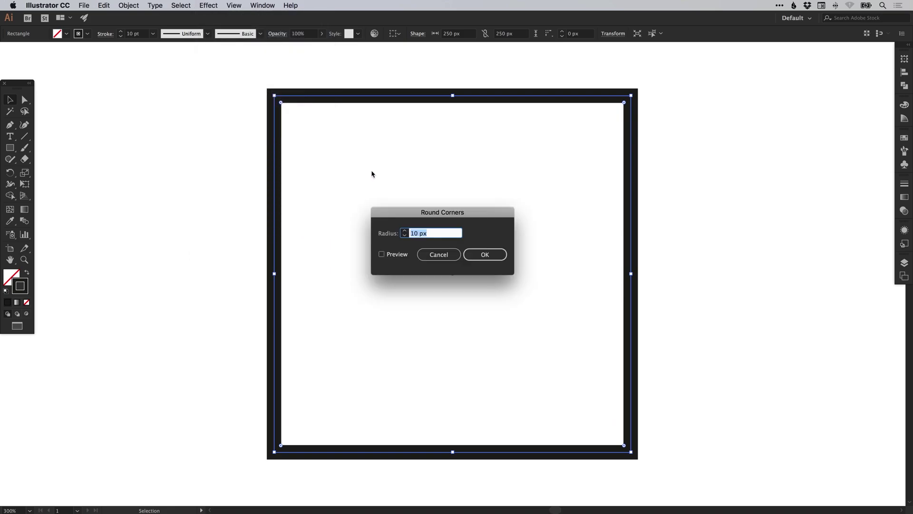
left_click(396, 255)
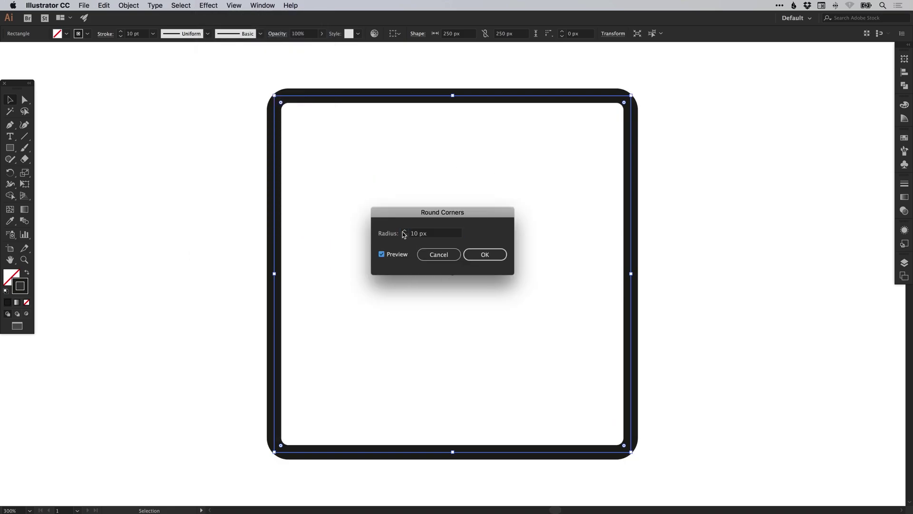
left_click(484, 254)
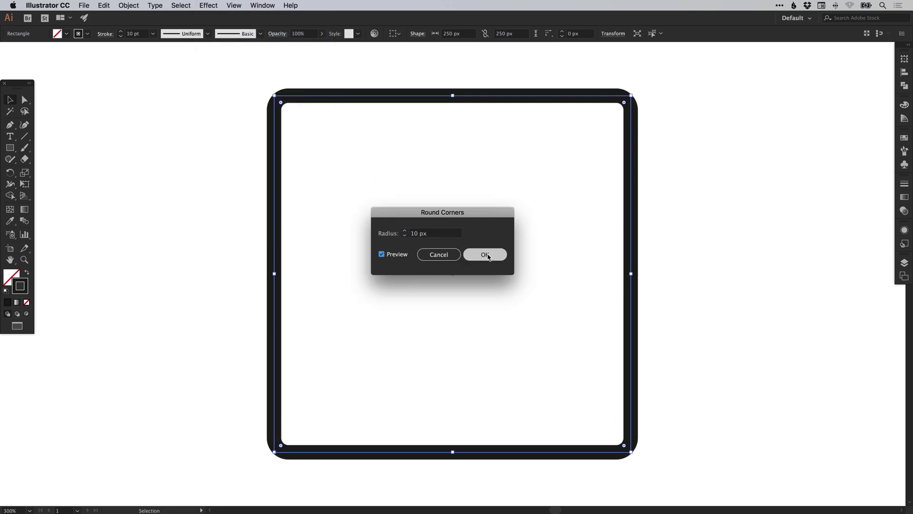
left_click(904, 230)
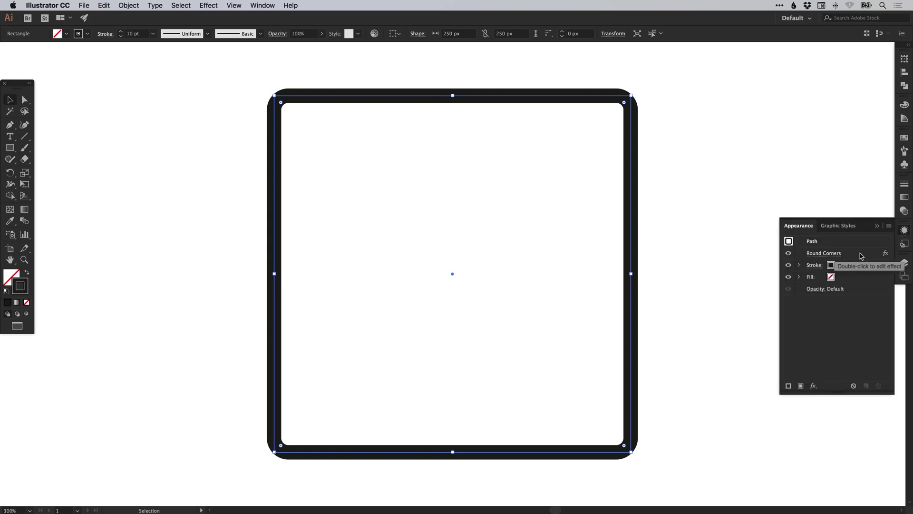
left_click(845, 255)
left_click(878, 386)
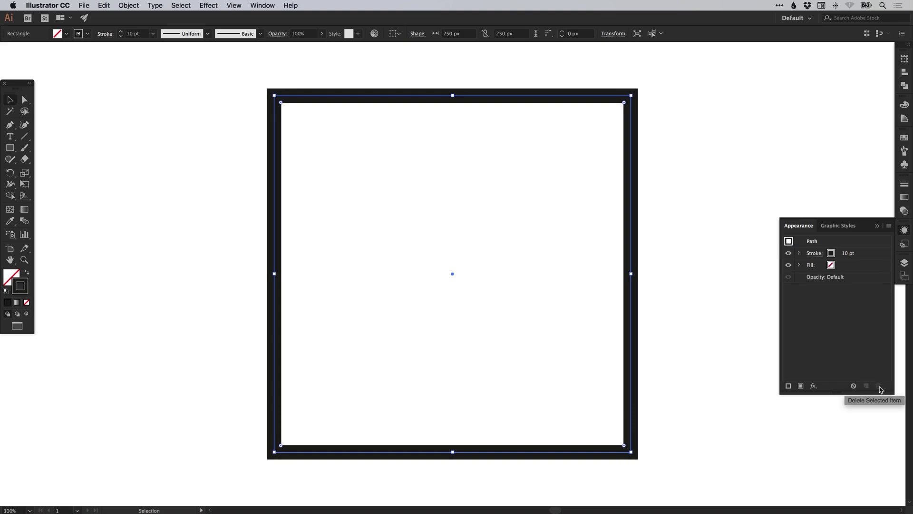
left_click(905, 230)
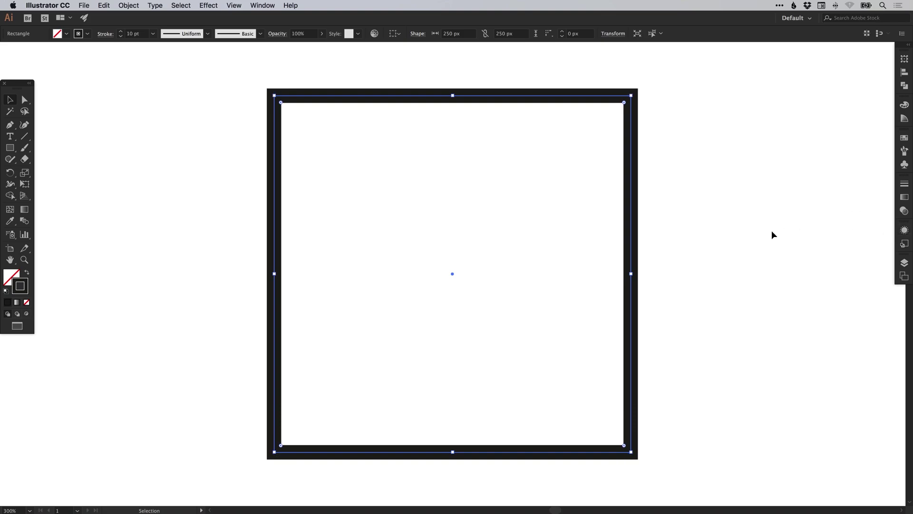
Step: Round the square's corners by dragging the widget, then set the Corner Radius to exactly 30 px
left_click(625, 104)
left_click(624, 103)
left_click_drag(624, 104, 589, 141)
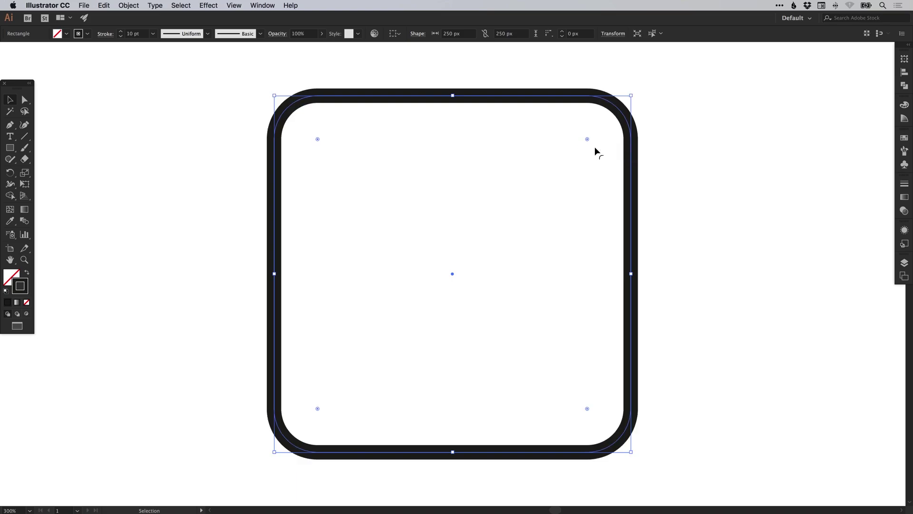
left_click(579, 34)
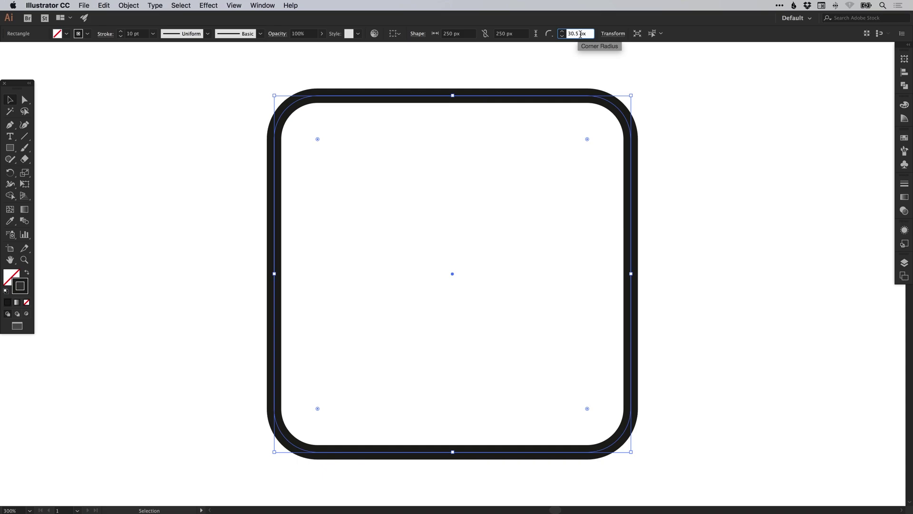
key("super+a")
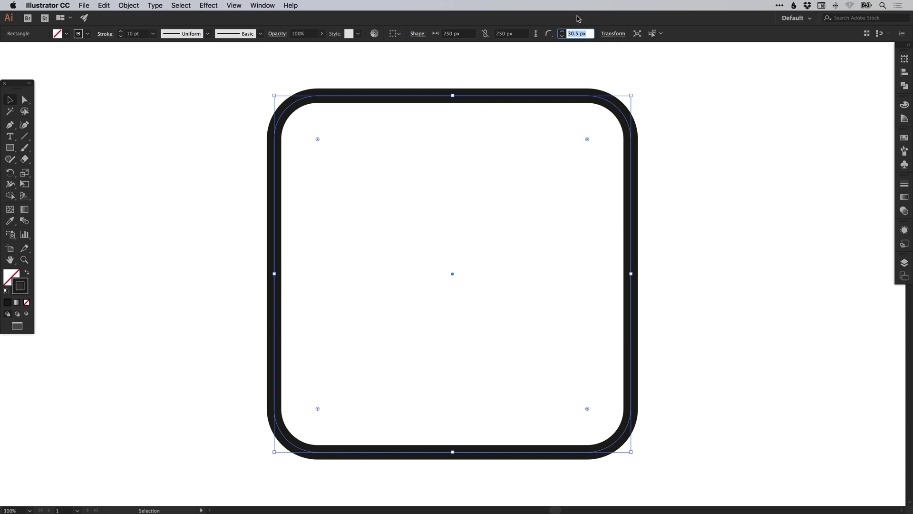
type("30")
key("Return")
left_click(729, 217)
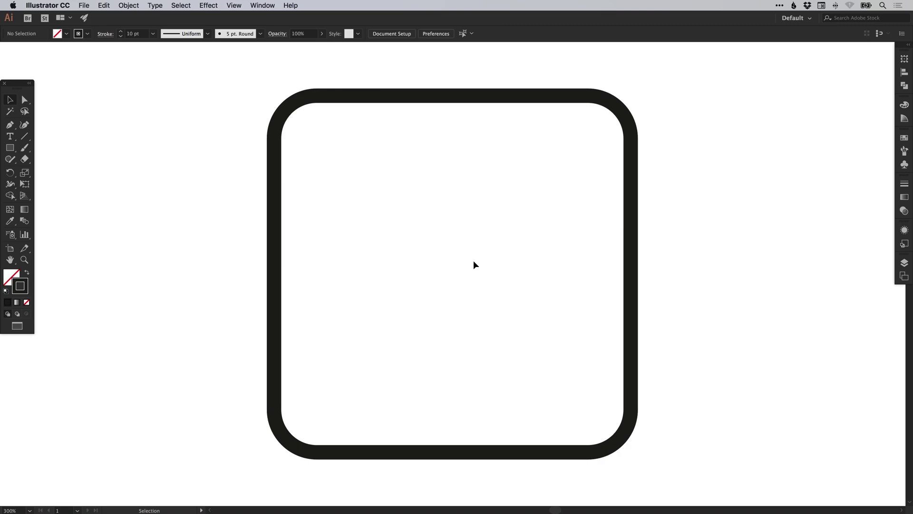
Step: Select the rounded square and recolour its outline dark grey
left_click_drag(228, 86, 370, 236)
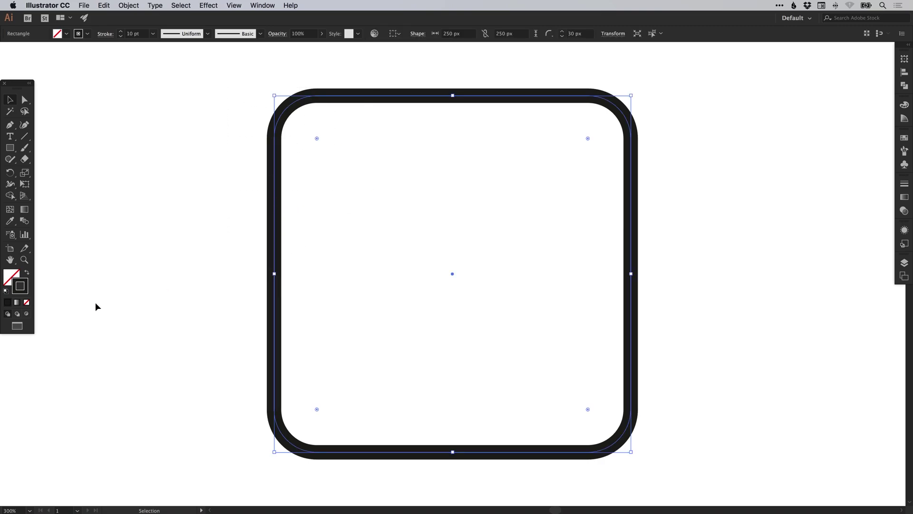
left_click(904, 137)
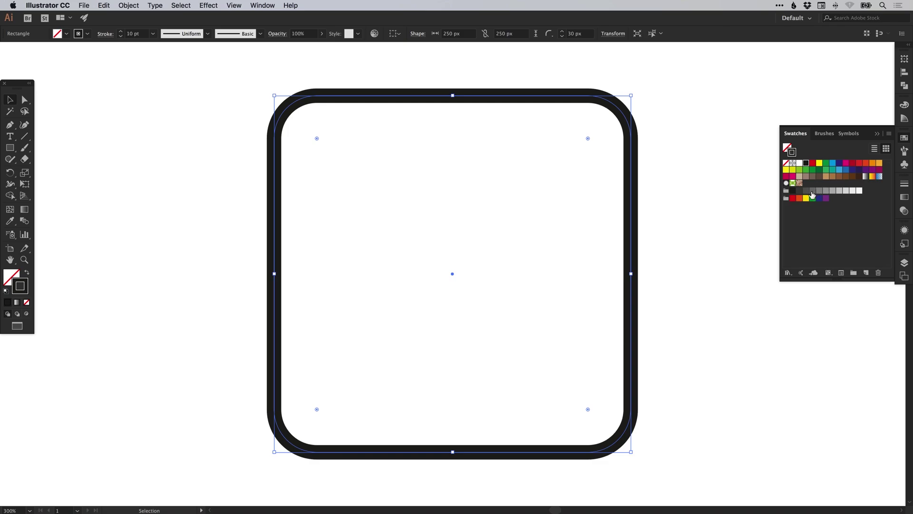
left_click(806, 191)
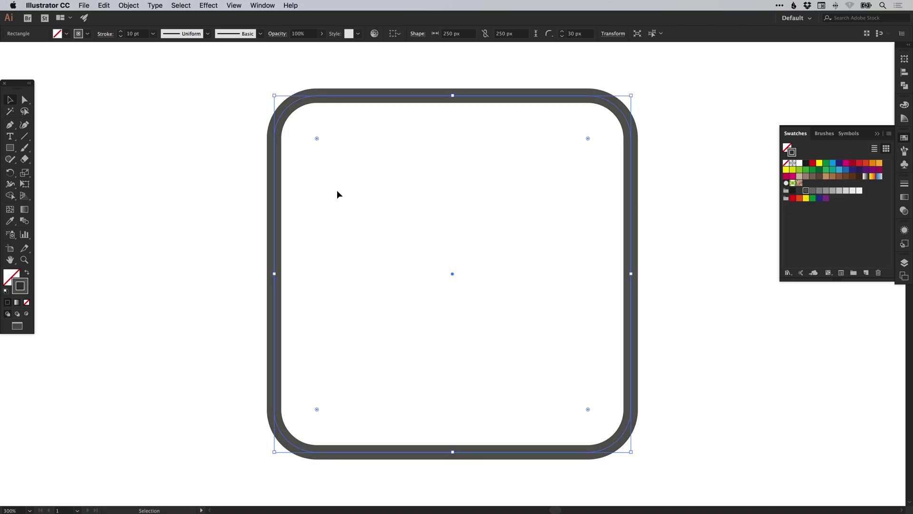
Step: Add a 10 px Offset Path ring around it, a 270 px outline, stroked light grey
left_click(129, 6)
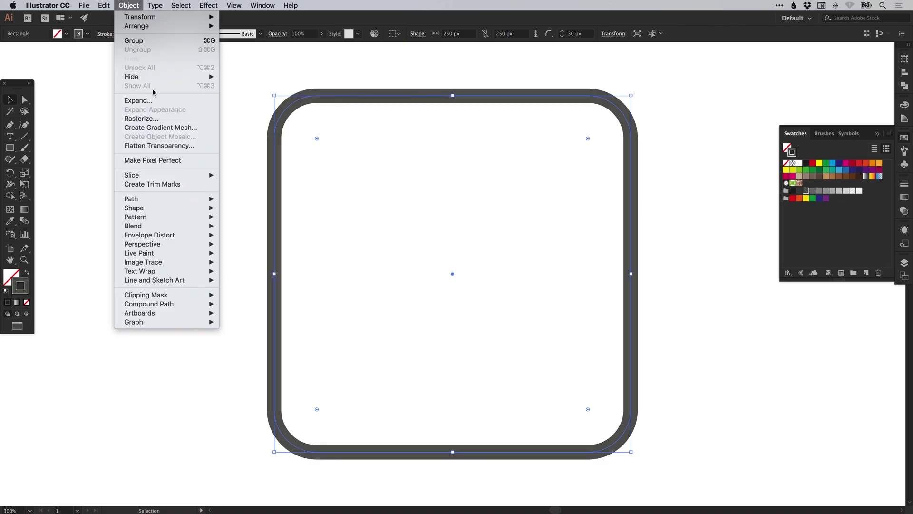
mouse_move(182, 200)
left_click(257, 232)
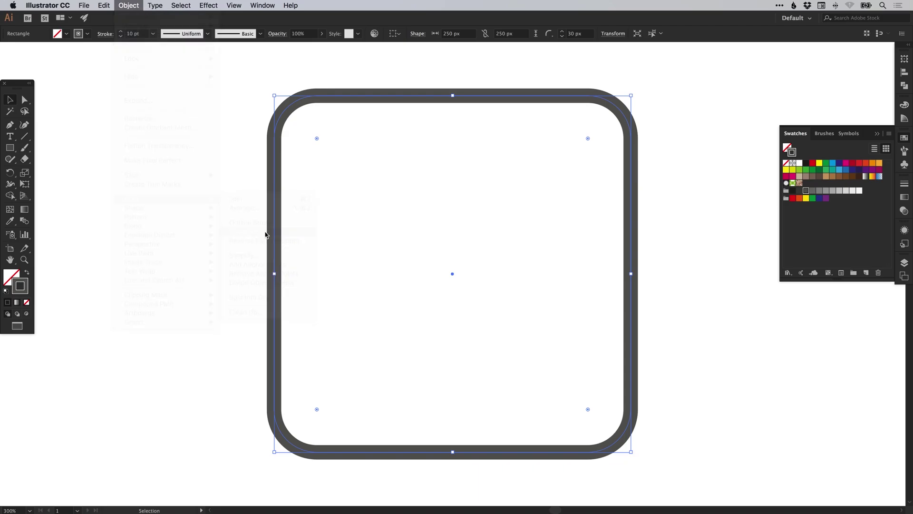
left_click_drag(714, 181, 762, 334)
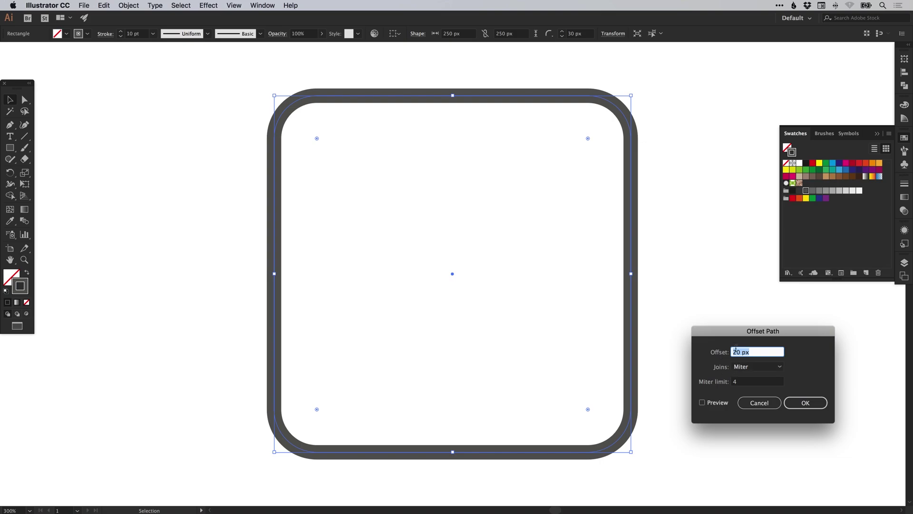
type("10")
key("Tab")
left_click(711, 403)
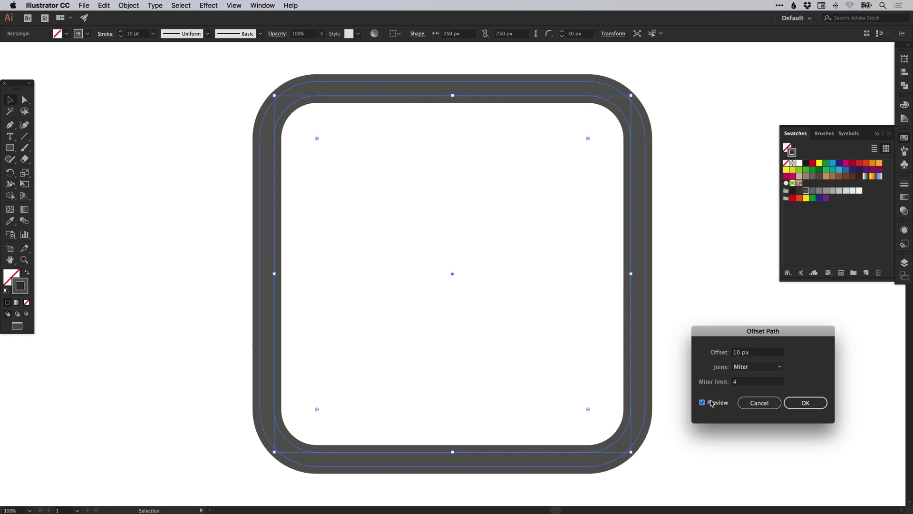
left_click(805, 404)
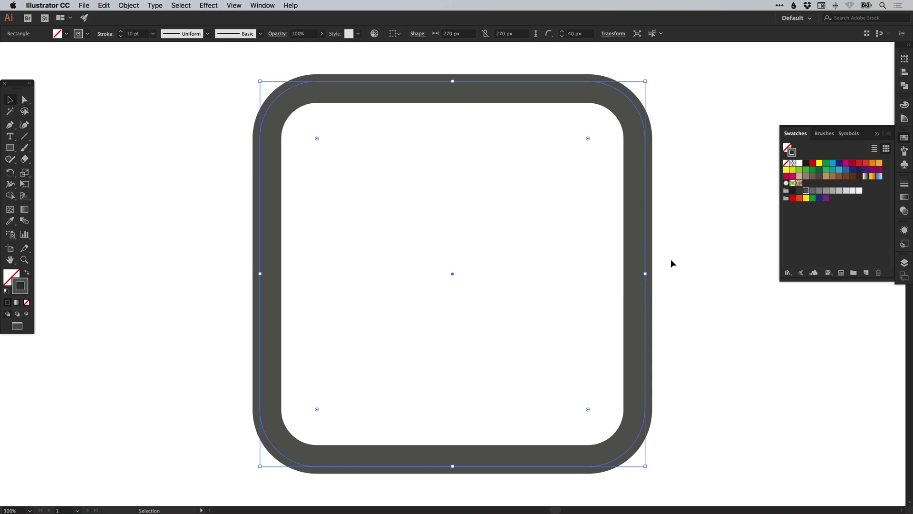
left_click(832, 191)
left_click(714, 248)
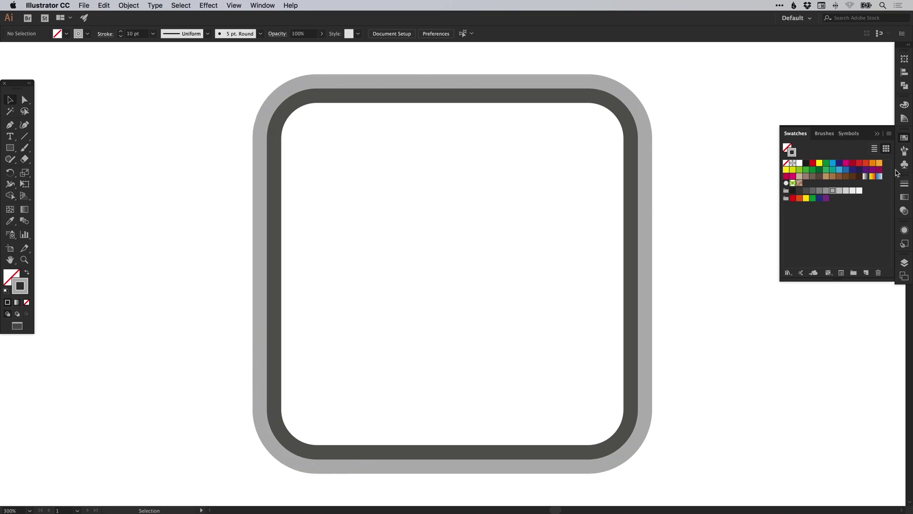
left_click(904, 138)
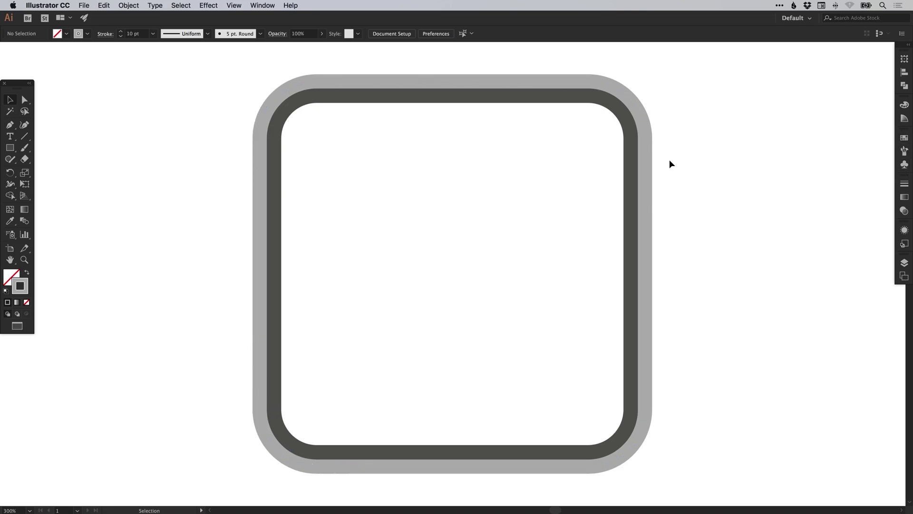
Step: Offset the dark outline by -10 px into a 230 px inner ring and stroke it darker grey
left_click(631, 178)
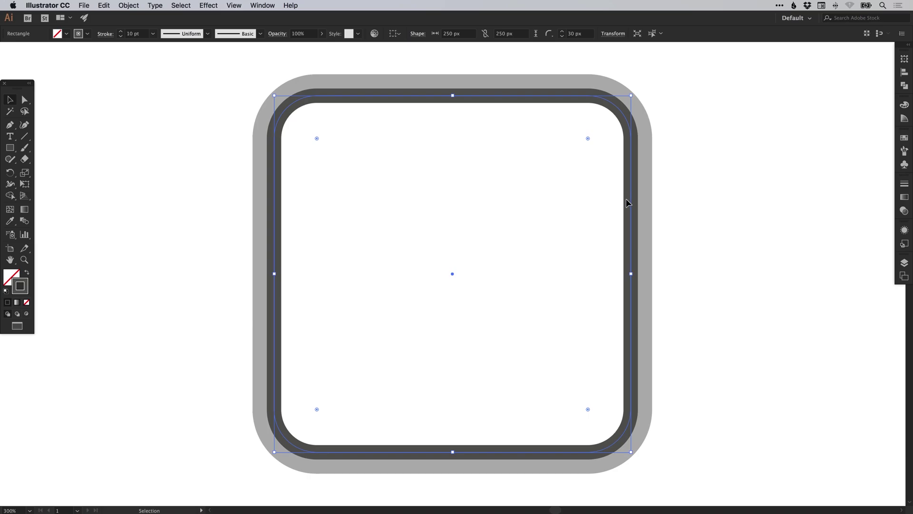
left_click(130, 5)
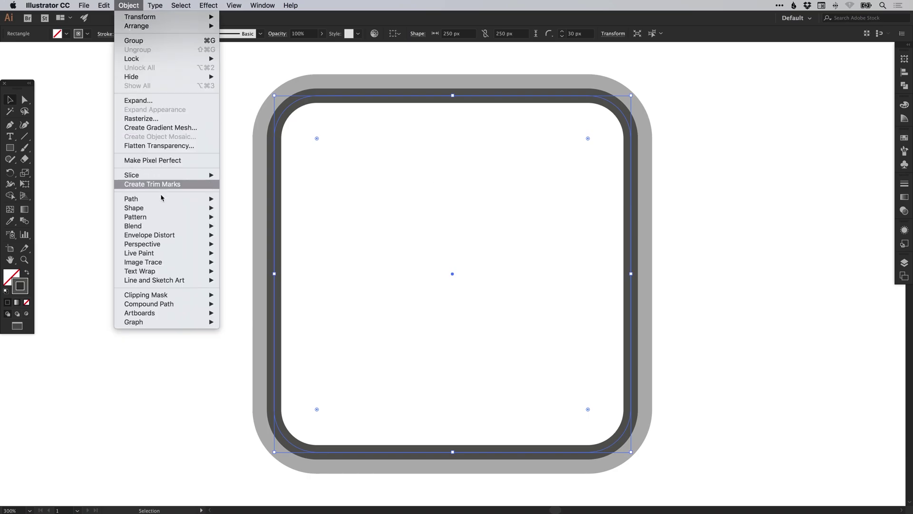
mouse_move(200, 199)
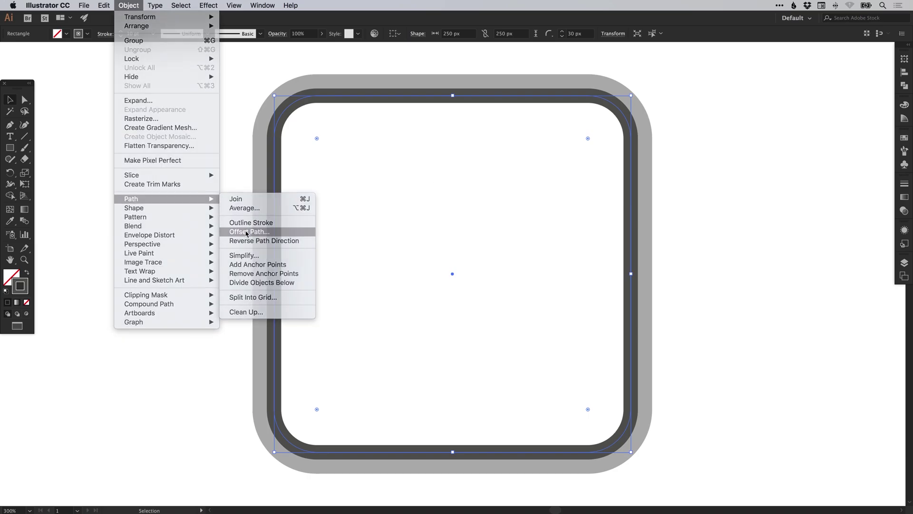
left_click(248, 232)
left_click(752, 352)
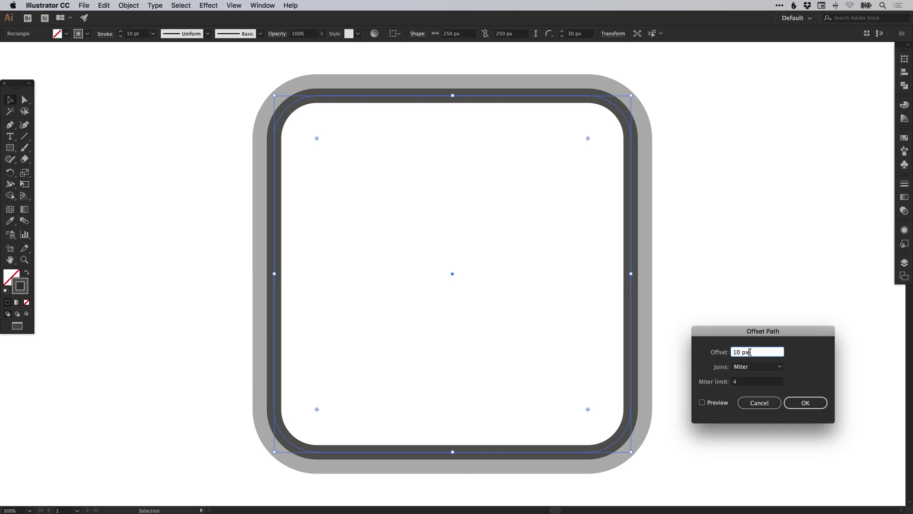
triple_click(750, 351)
type("-10")
left_click(722, 404)
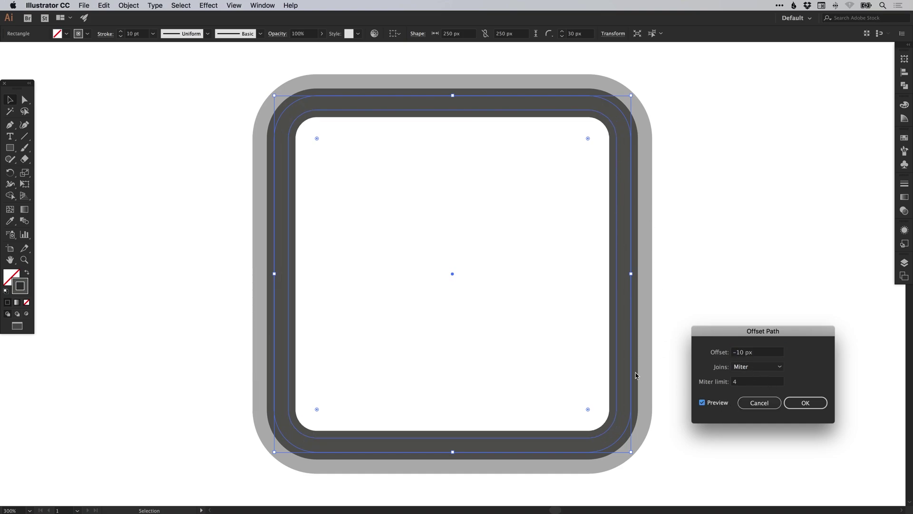
left_click(804, 404)
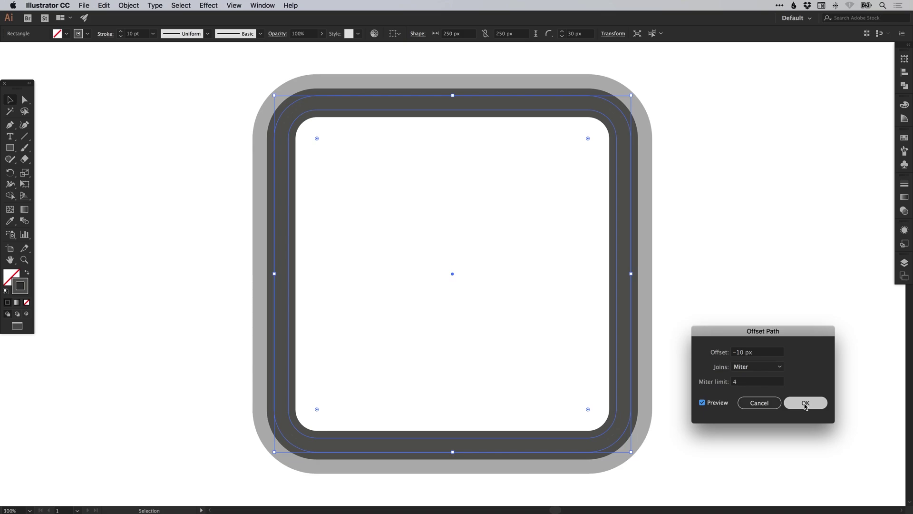
left_click(903, 138)
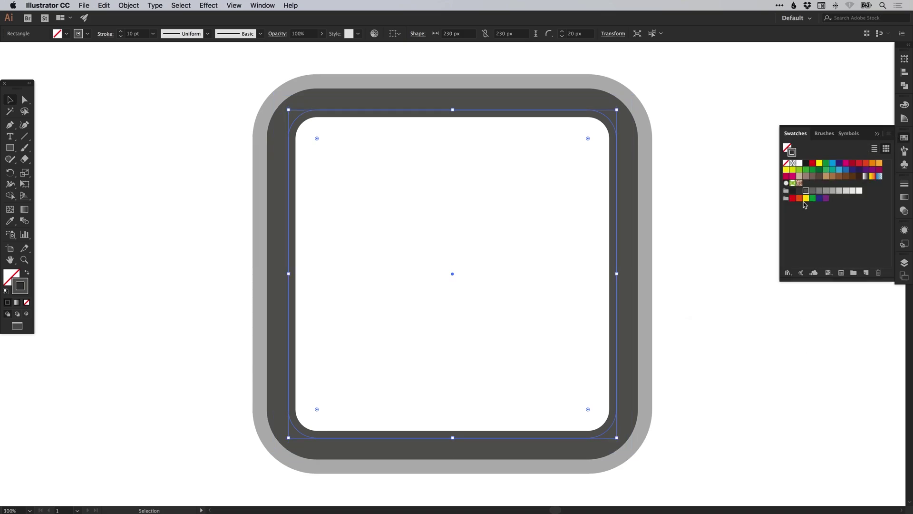
left_click(799, 190)
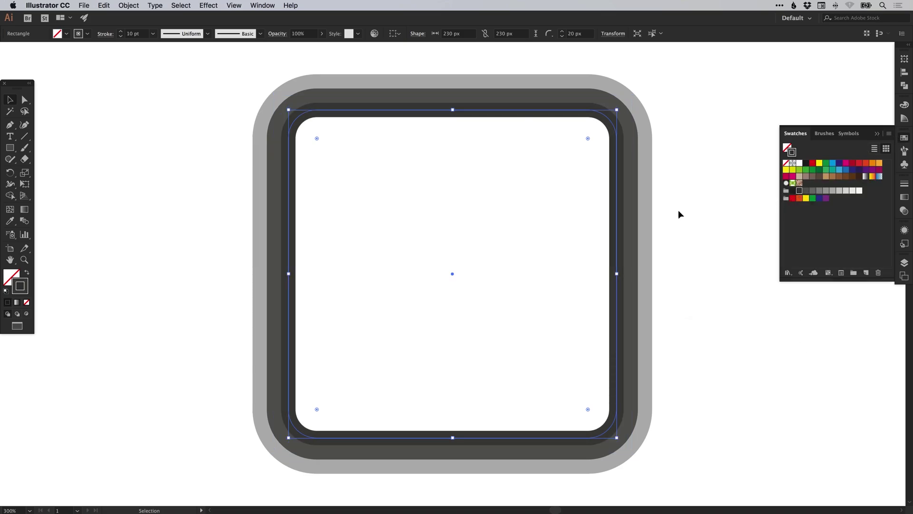
Step: Offset the light grey outer rectangle 10 px outward, making a 290 px ring
left_click(685, 195)
scroll(692, 178, "right", 2)
left_click(630, 176)
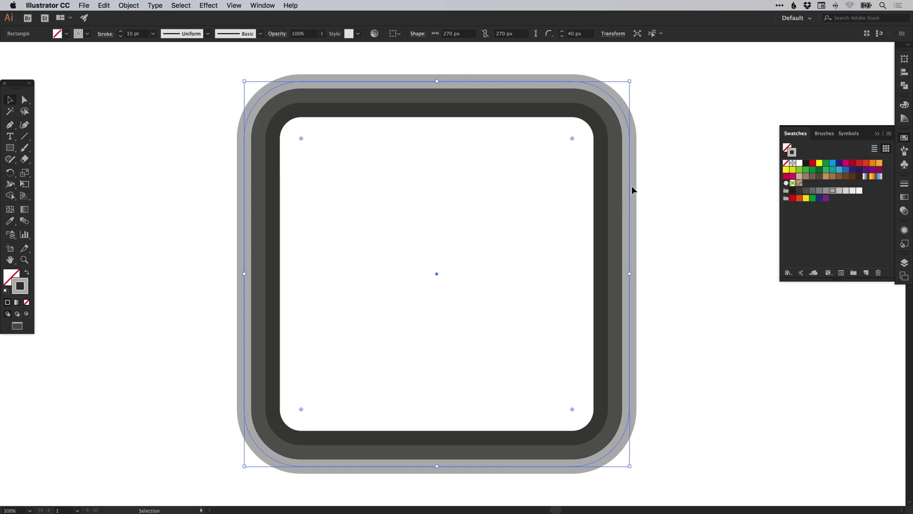
left_click(129, 6)
mouse_move(171, 200)
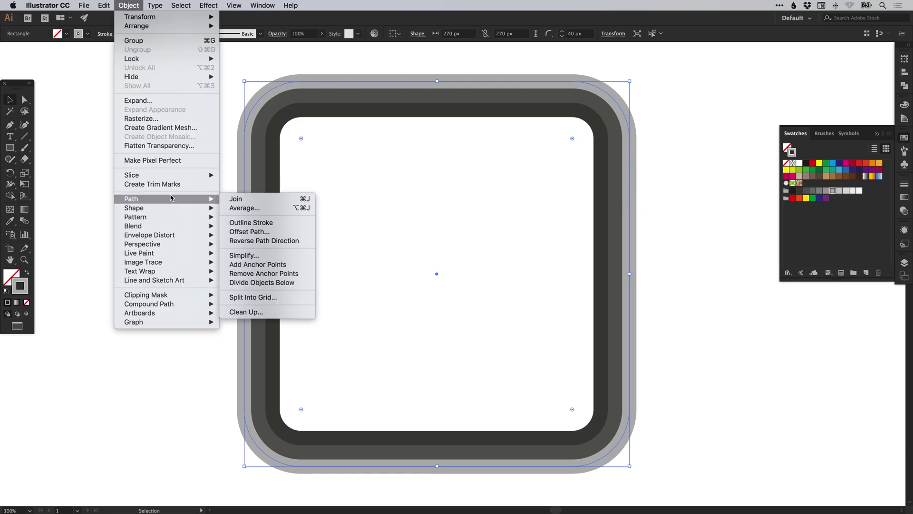
left_click(251, 233)
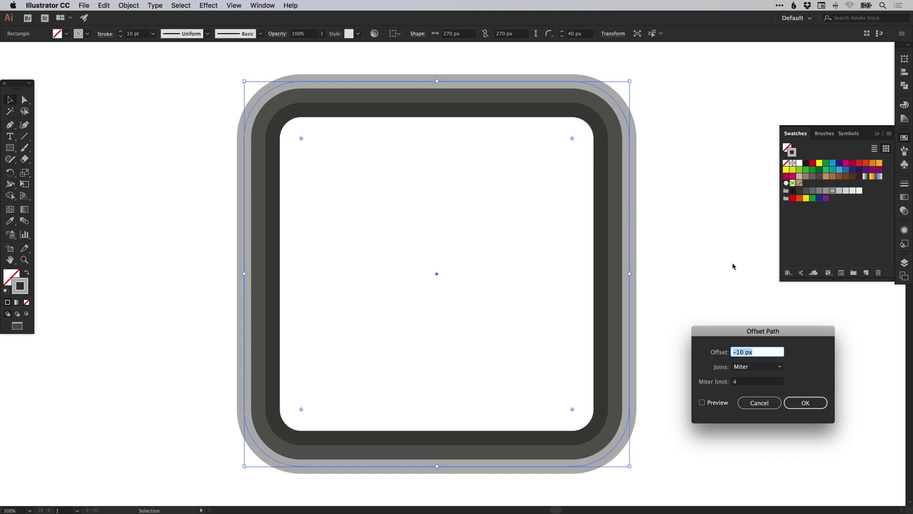
left_click(736, 352)
key("BackSpace")
left_click(806, 402)
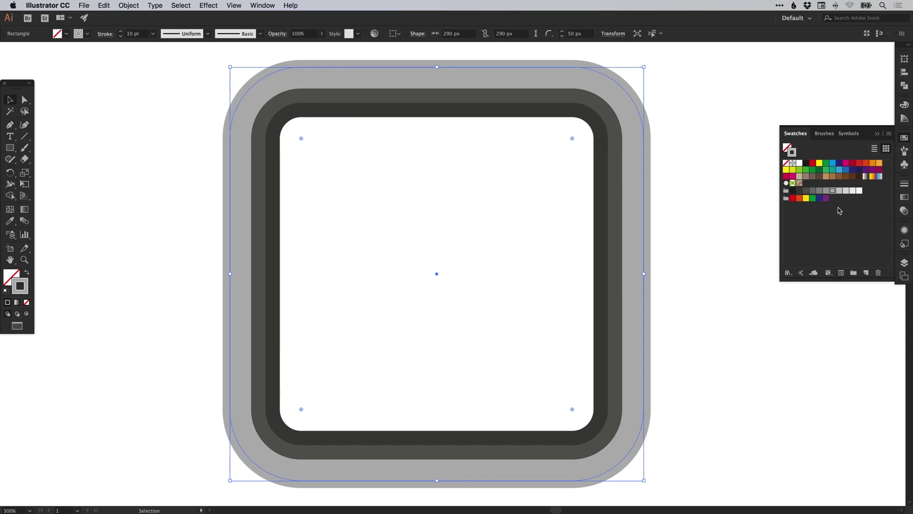
Step: Colour the new outermost ring the lightest grey and zoom out to the artboard
left_click(846, 191)
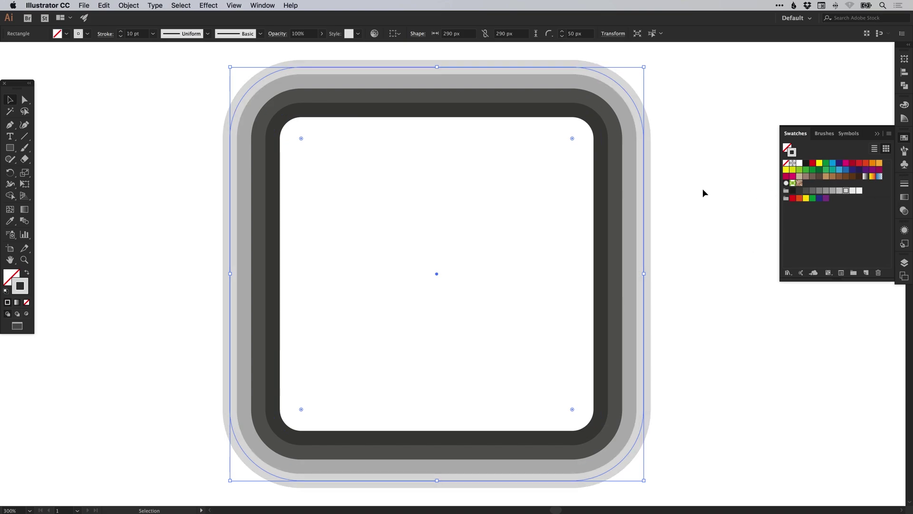
left_click(672, 206)
left_click_drag(672, 207, 677, 209)
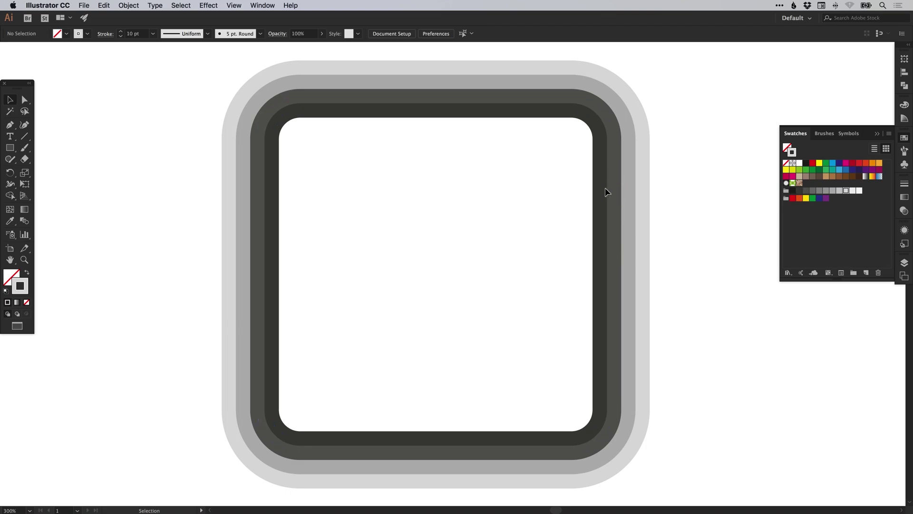
left_click(904, 135)
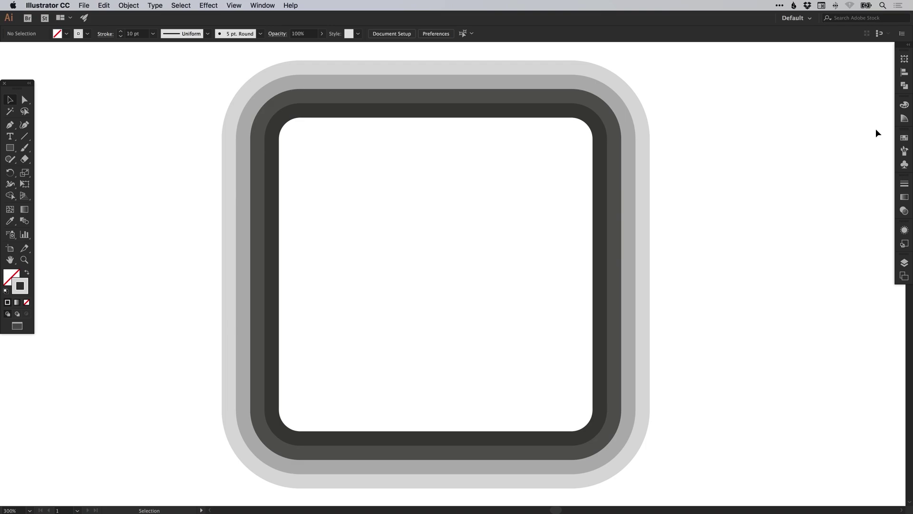
key("super+minus")
key("super+minus")
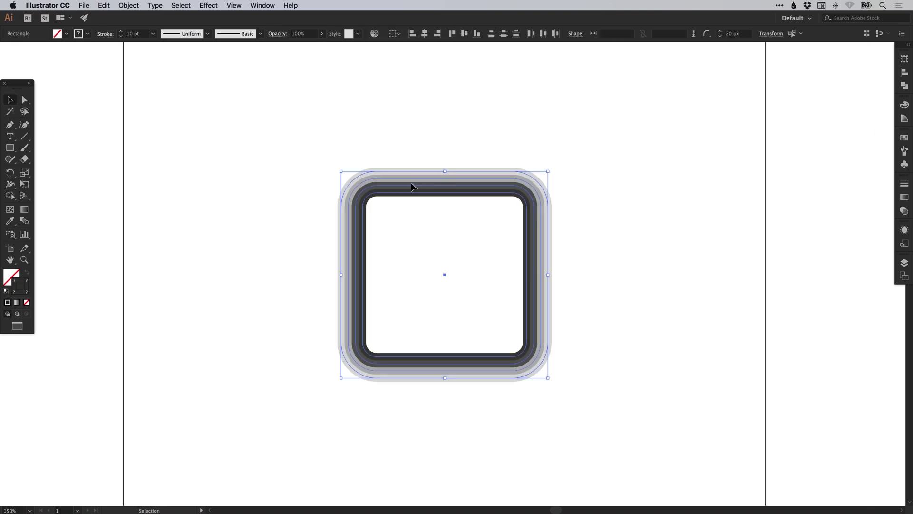
Step: Move the nested ring set horizontally off to the right
left_click(537, 176)
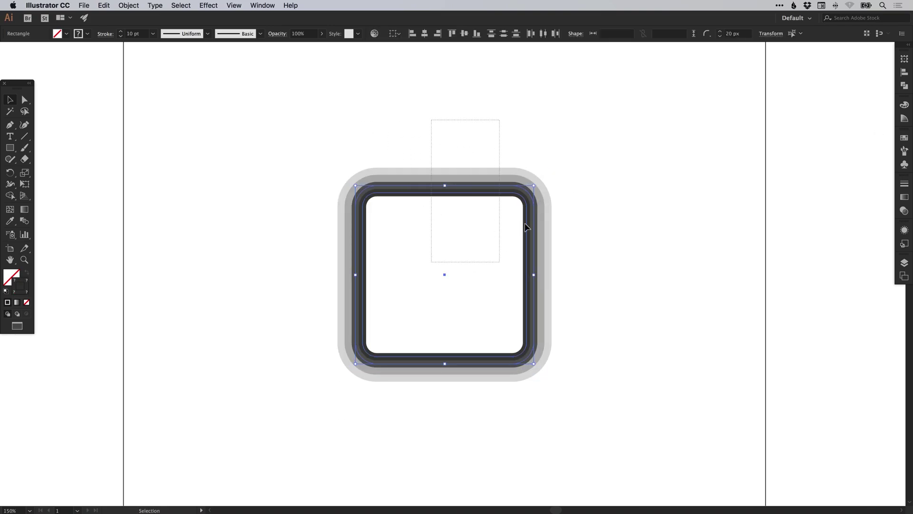
scroll(533, 213, "right", 5)
key("super+a")
left_click_drag(310, 206, 808, 192)
left_click(687, 177)
scroll(777, 214, "left", 2)
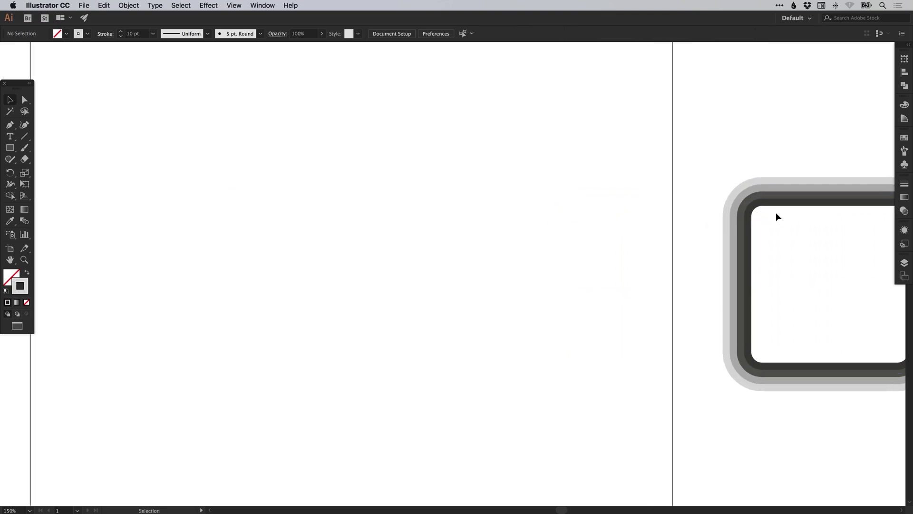
Step: Duplicate the dark rounded square to the left and zoom to 300% on the copy
left_click(805, 206)
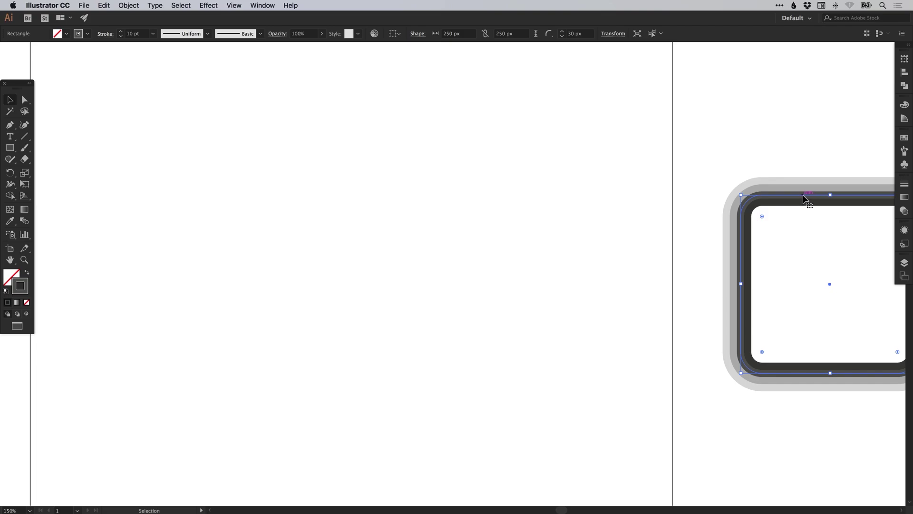
left_click_drag(809, 200, 328, 192)
left_click(506, 257)
left_click_drag(447, 261, 483, 255)
key("super+equal")
key("super+equal")
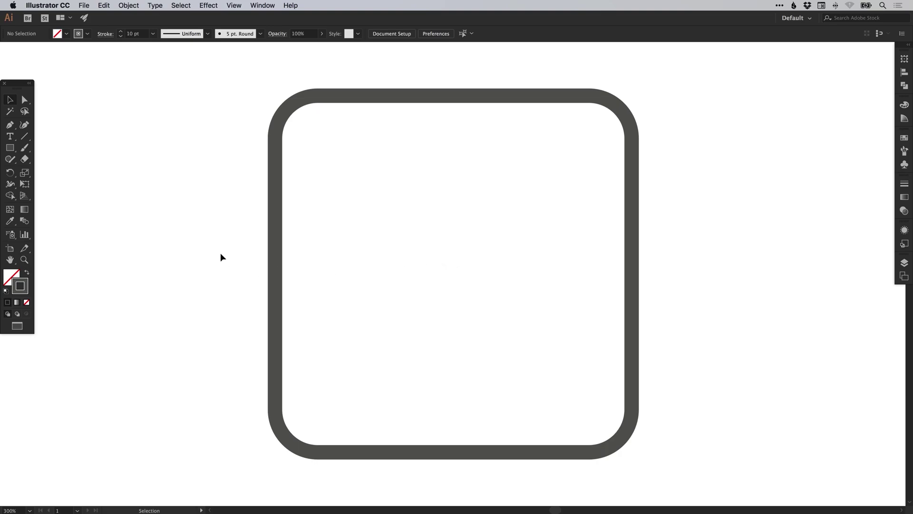
Step: Offset the copied square 20 px outward into a 290 px ring with 50 px corner radius
left_click_drag(234, 220, 342, 318)
left_click(127, 5)
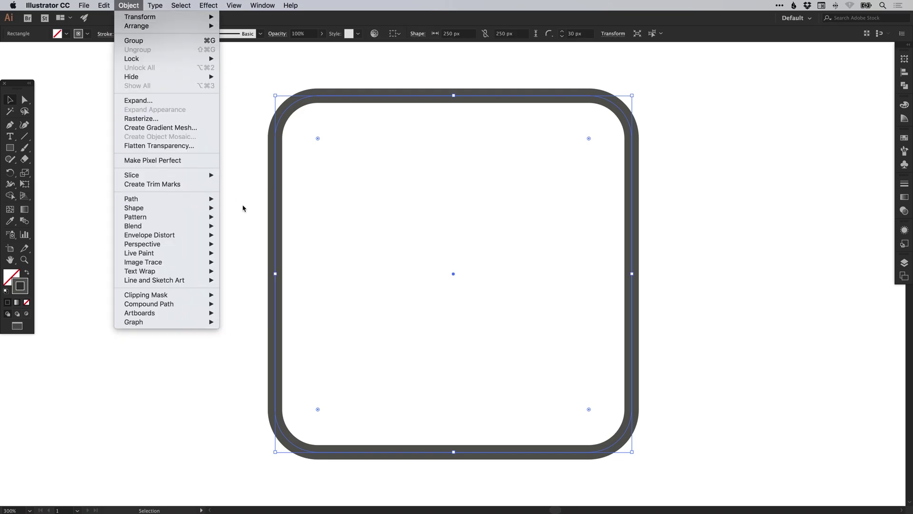
mouse_move(200, 198)
left_click(243, 233)
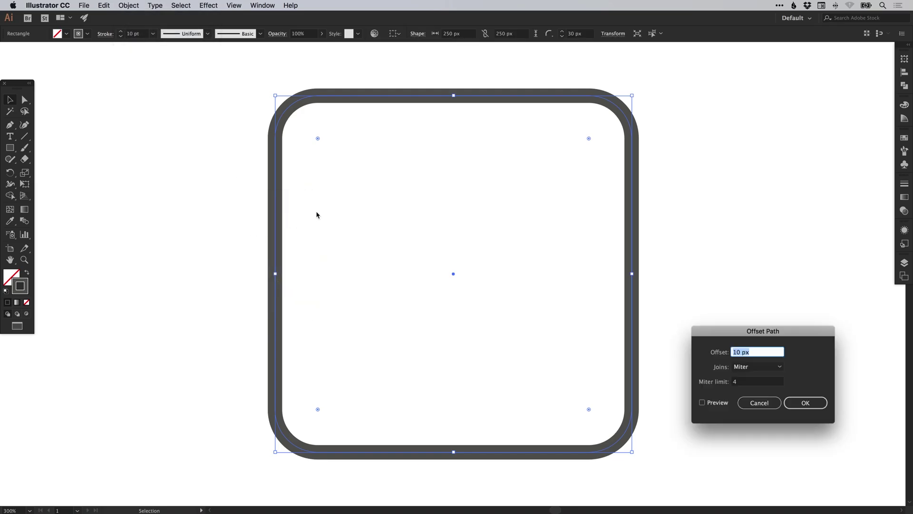
left_click(712, 404)
left_click(712, 405)
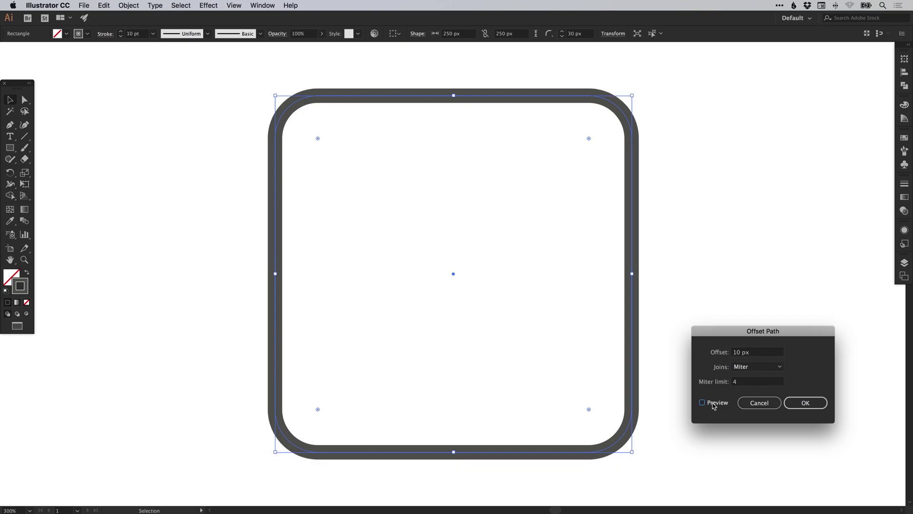
left_click(713, 404)
left_click(753, 354)
type("20")
key("Tab")
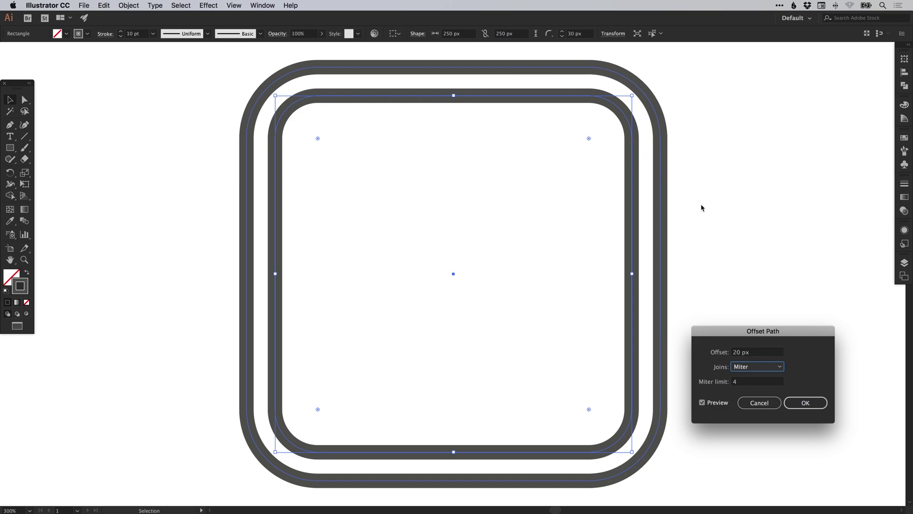
key("Return")
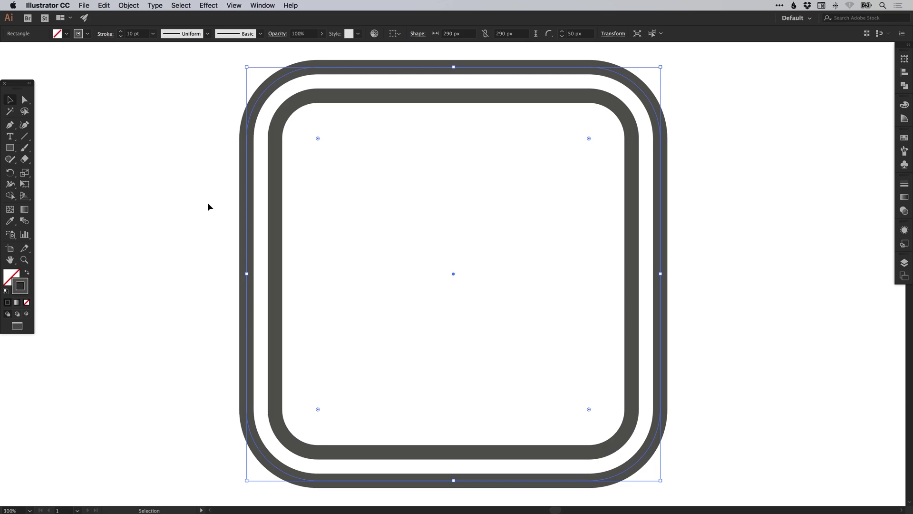
left_click(224, 238)
scroll(275, 238, "left", 6)
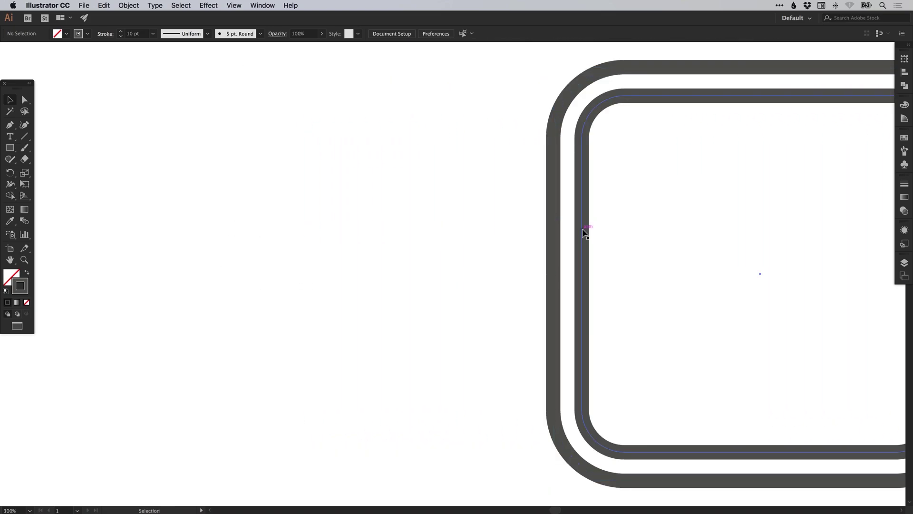
left_click_drag(585, 233, 126, 233)
left_click_drag(501, 190, 612, 232)
key("Delete")
left_click_drag(479, 227, 633, 225)
left_click(904, 183)
left_click(847, 196)
type("20")
key("Return")
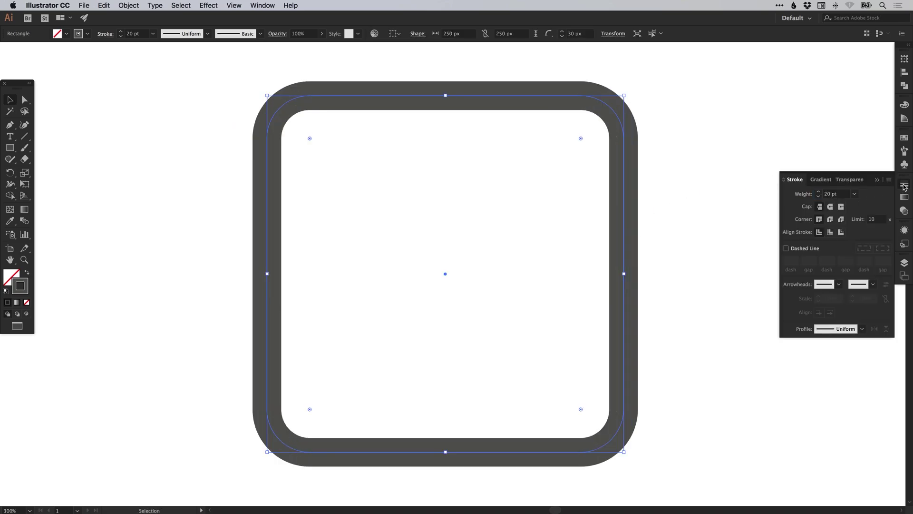
left_click(905, 185)
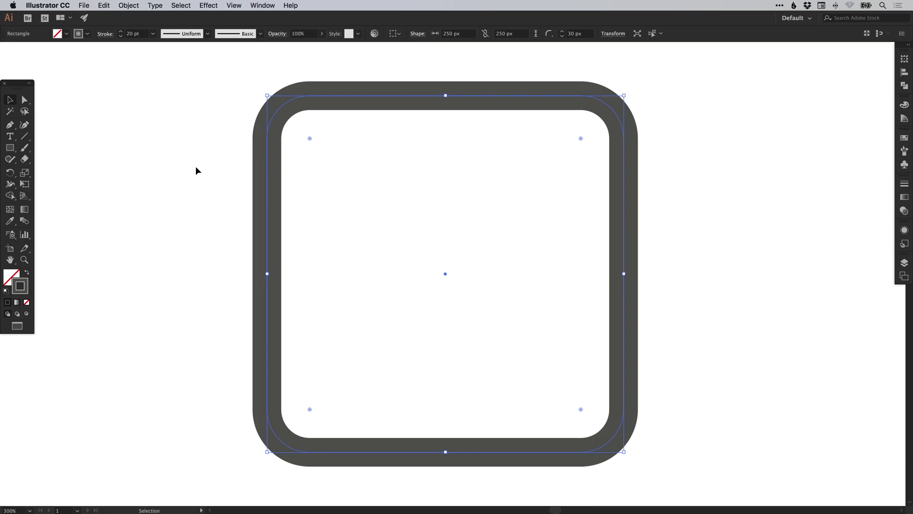
left_click(128, 5)
mouse_move(202, 198)
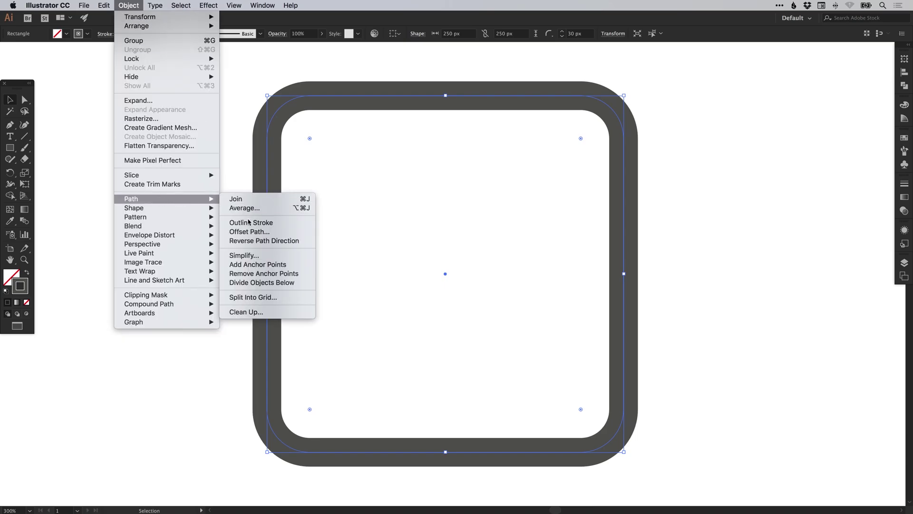
left_click(246, 232)
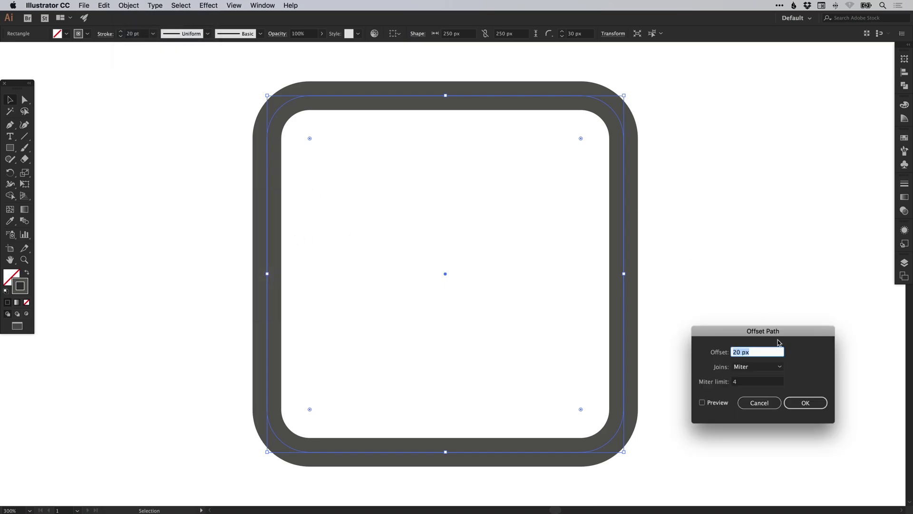
left_click_drag(767, 327, 763, 217)
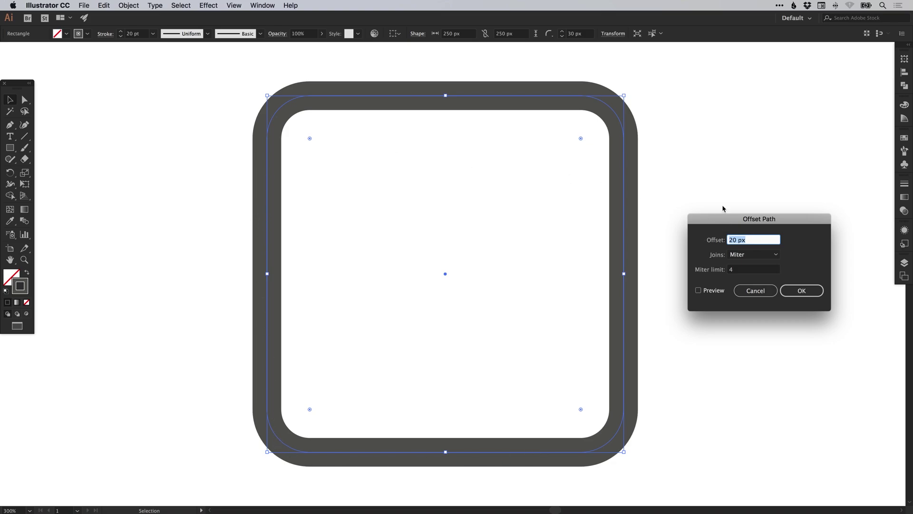
type("40")
left_click(698, 290)
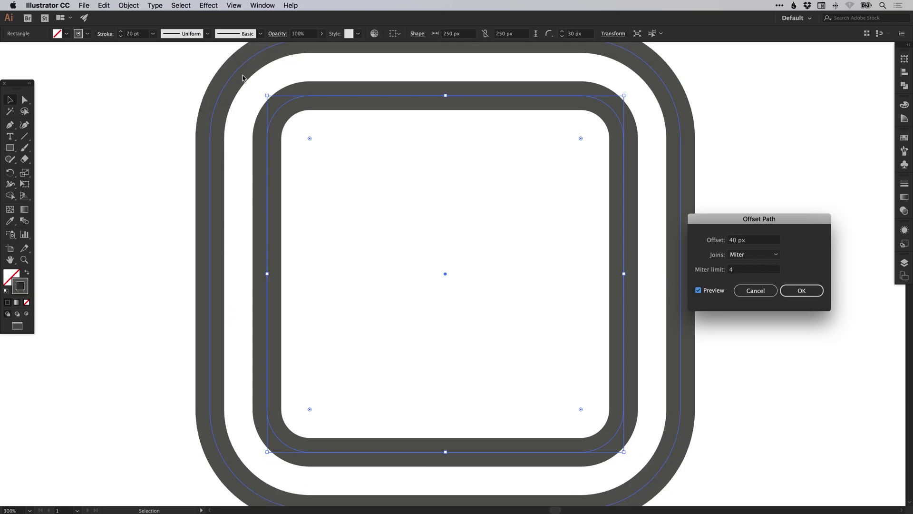
left_click(732, 238)
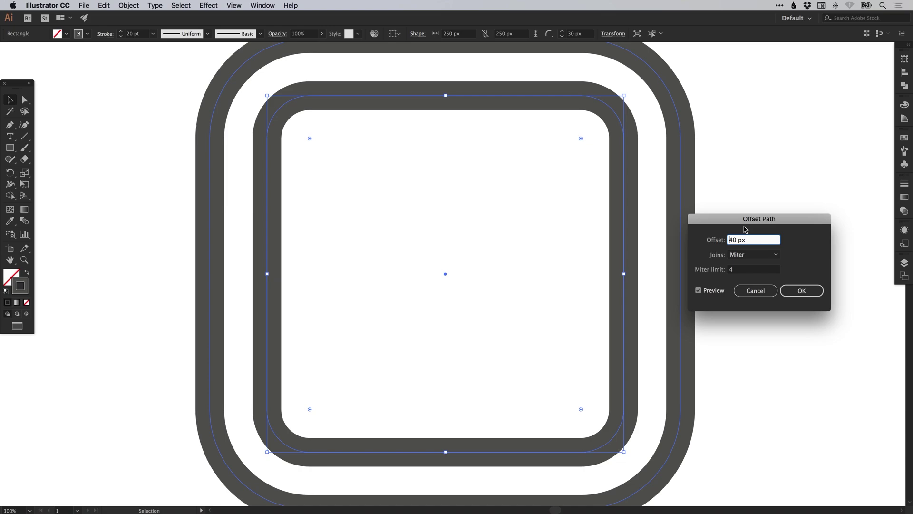
type("-")
key("Tab")
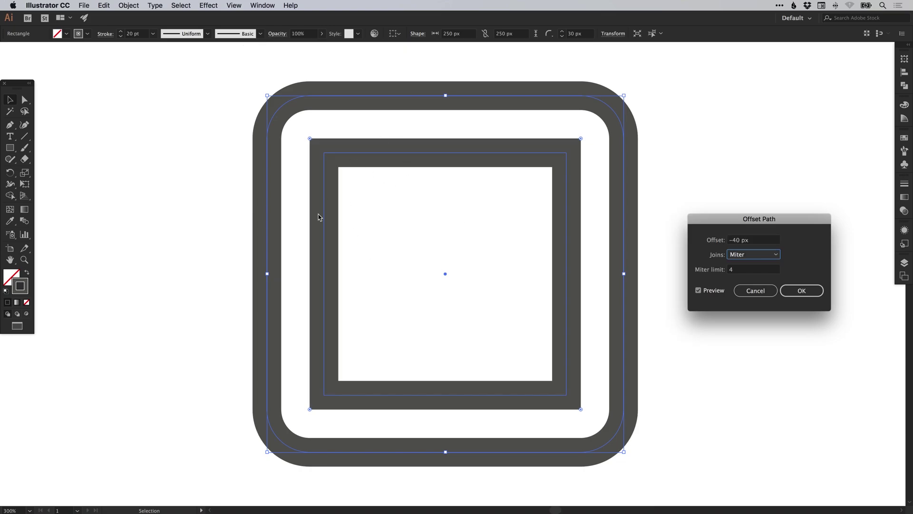
Step: Cancel the pending offset, scale the square down to about 190 px, and set its stroke to 10 pt
left_click(756, 291)
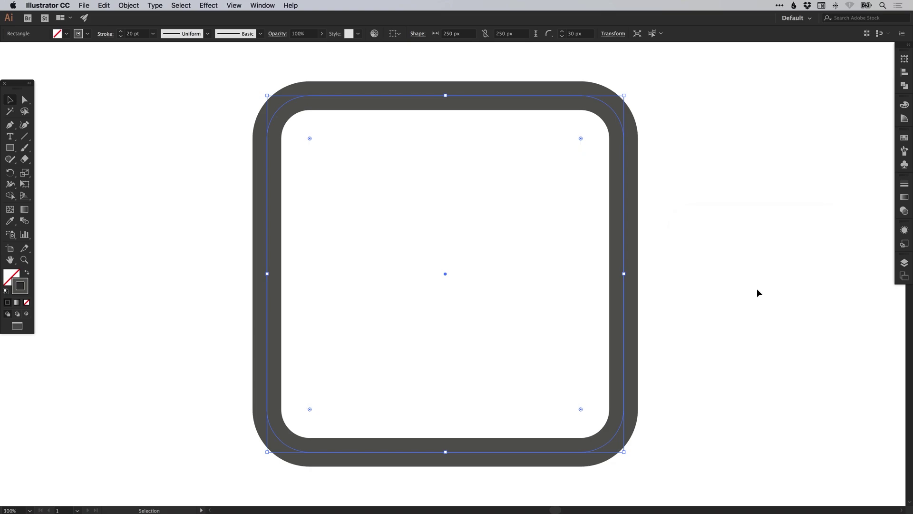
left_click_drag(624, 95, 590, 148)
left_click(907, 189)
left_click(844, 195)
type("10")
key("Return")
key("Escape")
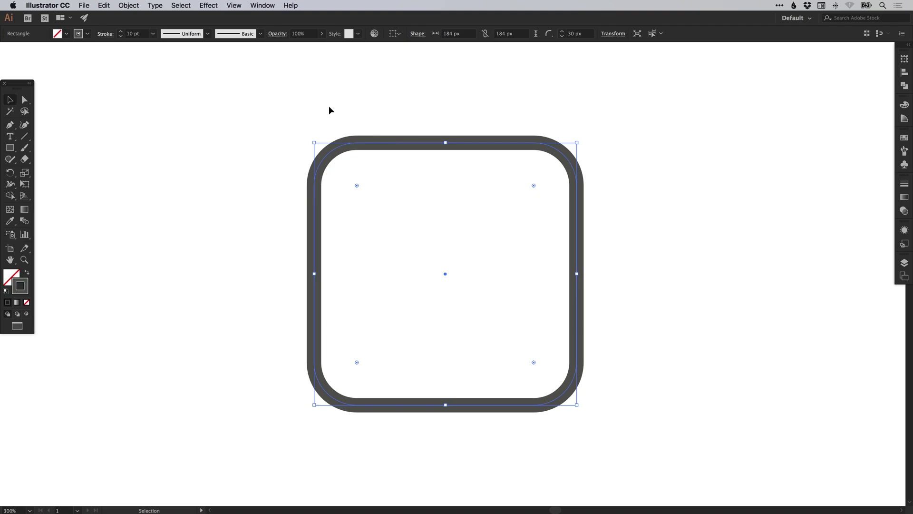
Step: Add a first 20 px outer offset ring measuring 224 px
left_click(132, 5)
mouse_move(143, 201)
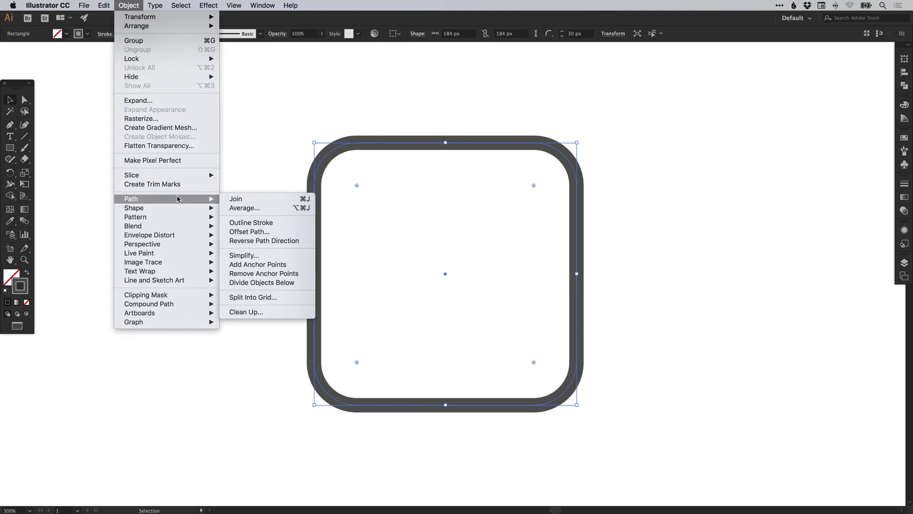
left_click(250, 229)
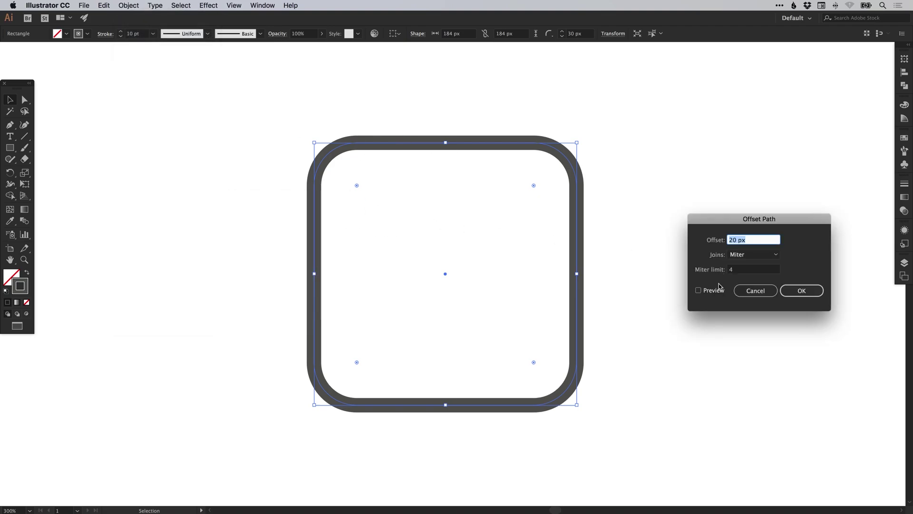
left_click(699, 290)
left_click(807, 290)
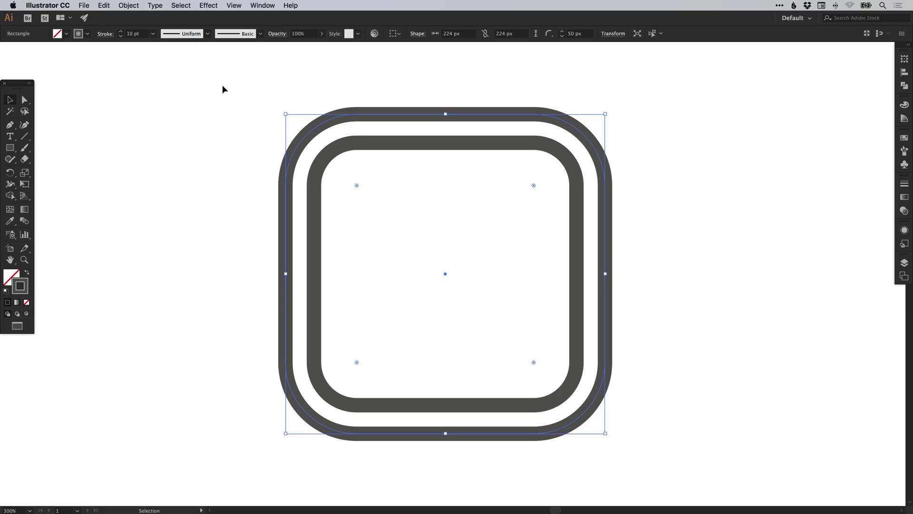
Step: Repeat the 20 px offset twice more, adding the 264 px and 304 px rings
left_click(138, 6)
mouse_move(170, 200)
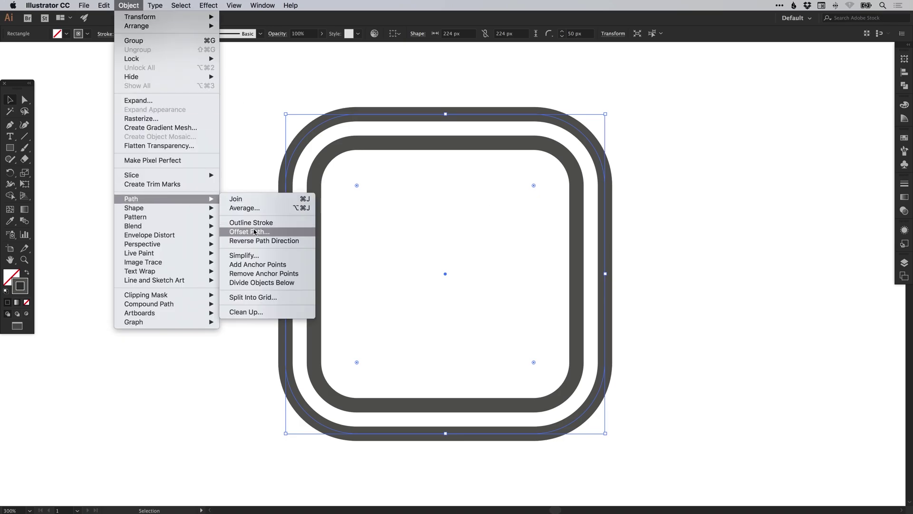
left_click(256, 233)
left_click(793, 291)
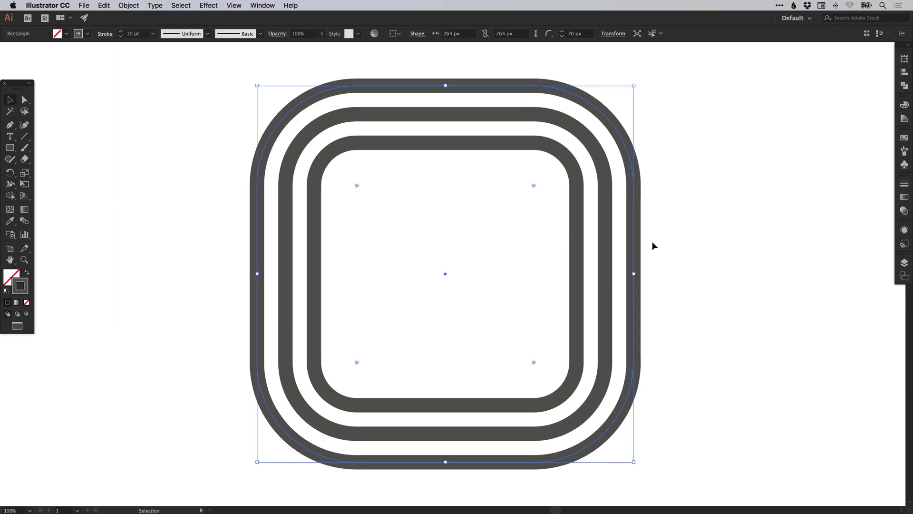
left_click(129, 6)
mouse_move(169, 200)
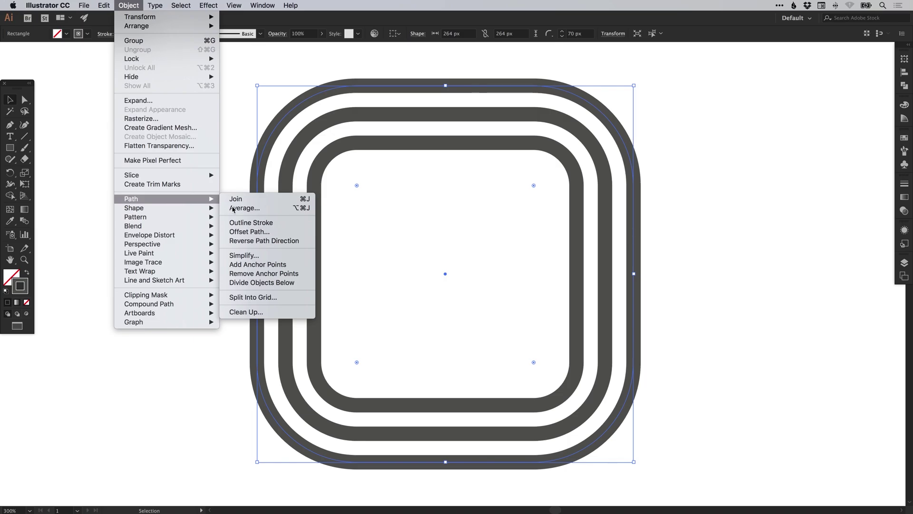
left_click(257, 232)
left_click(791, 292)
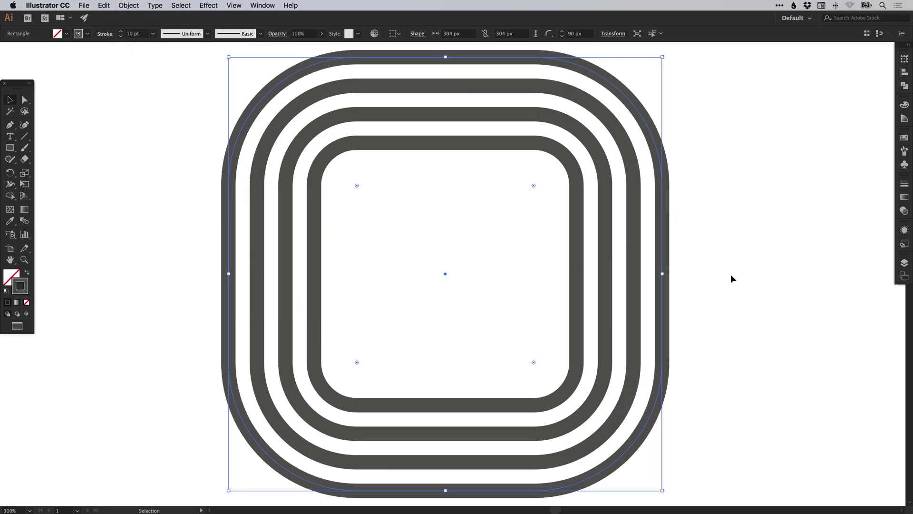
Step: Stroke the four rings in progressively lighter greys, darkest at the centre, palest outermost
left_click(579, 139)
left_click(904, 138)
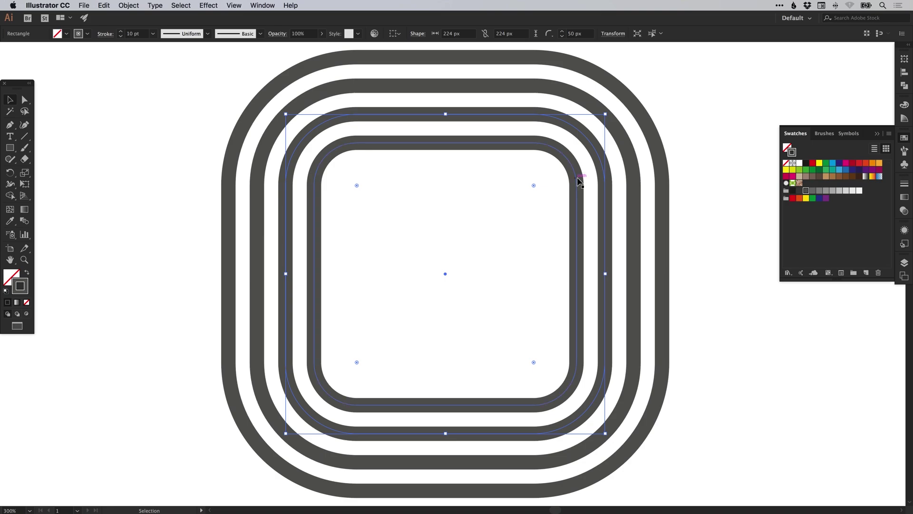
left_click(580, 180)
left_click(799, 191)
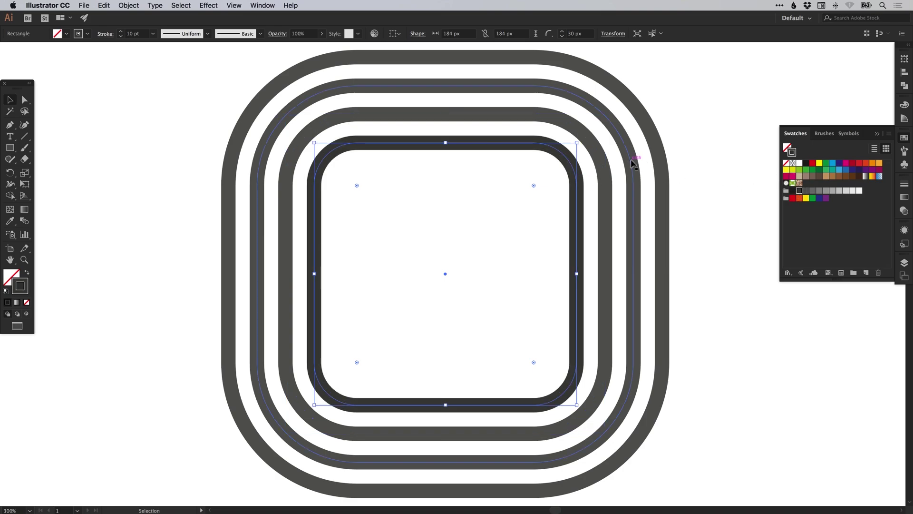
left_click(630, 159)
left_click(826, 191)
left_click(663, 181)
left_click(842, 191)
left_click(904, 138)
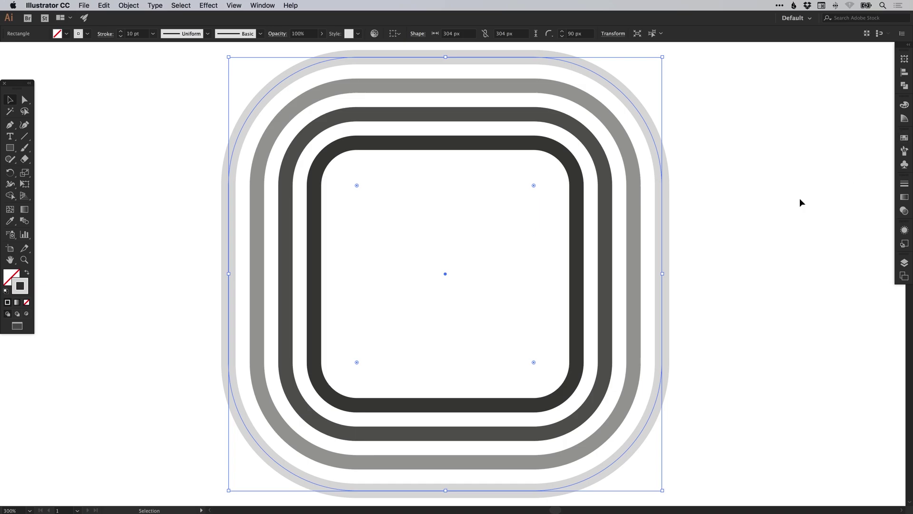
left_click(742, 215)
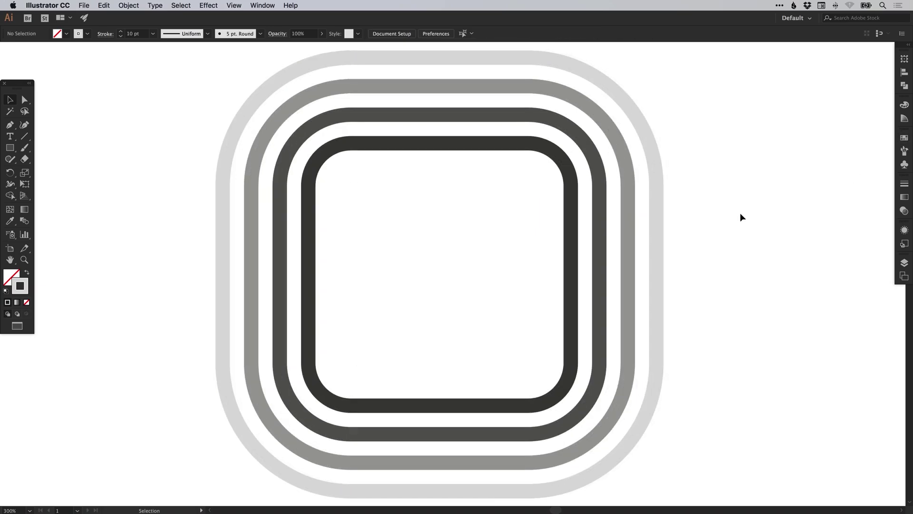
Step: Select all four rings, scale them down to test stroke scaling, then undo it
left_click_drag(728, 122, 532, 245)
mouse_move(658, 59)
left_mouse_down()
mouse_move(506, 198)
mouse_move(497, 219)
left_mouse_up()
left_click(371, 192)
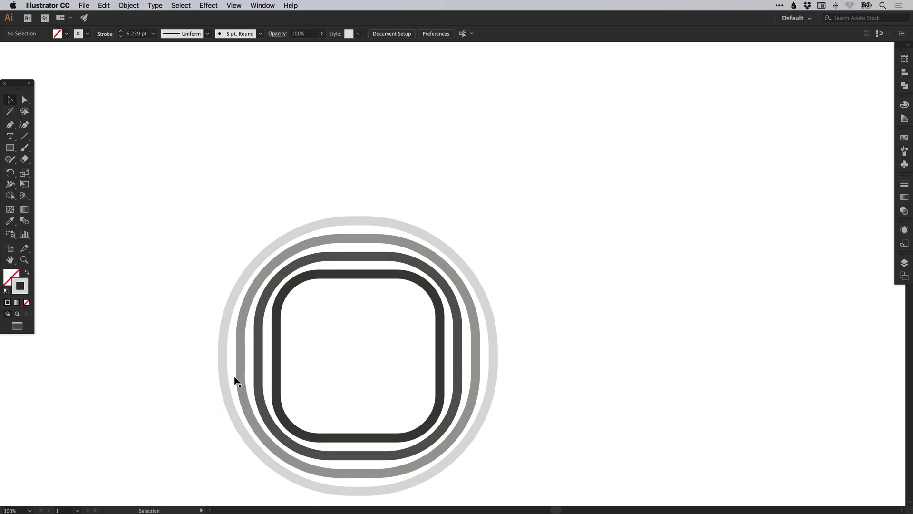
key("super+z")
key("super+z")
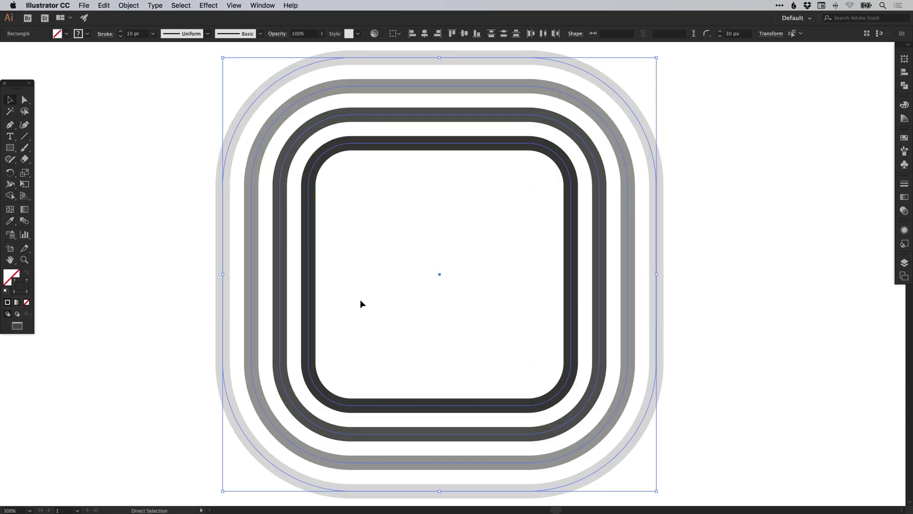
Step: Expand the ring strokes into filled shapes with Fill and Stroke checked, then reselect the whole group
left_click(128, 6)
left_click(146, 104)
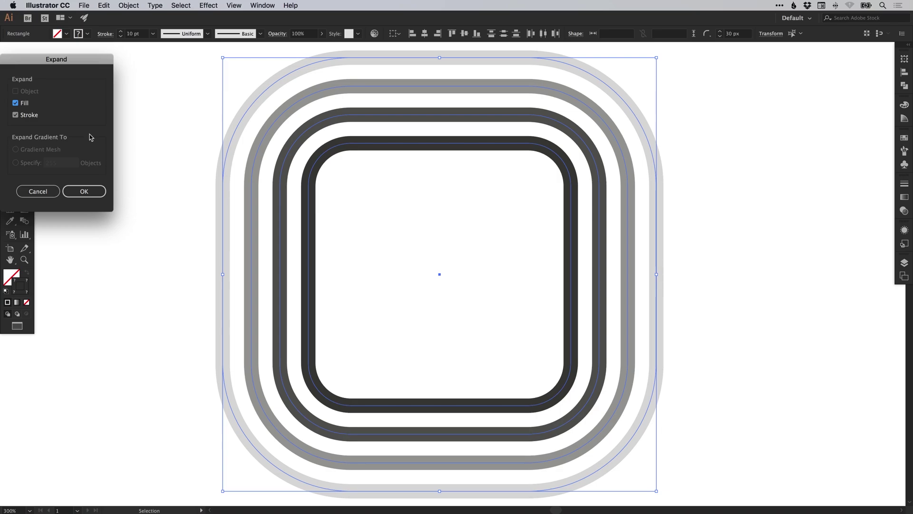
left_click(80, 190)
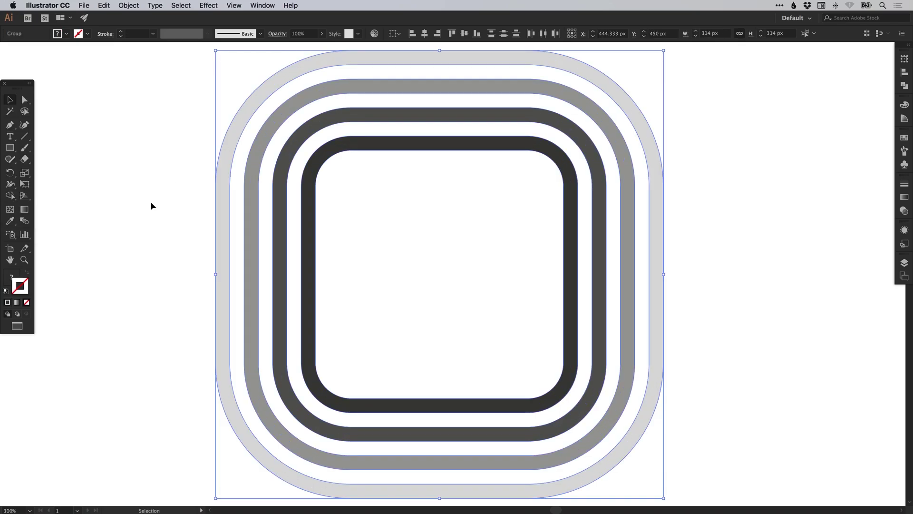
left_click(162, 200)
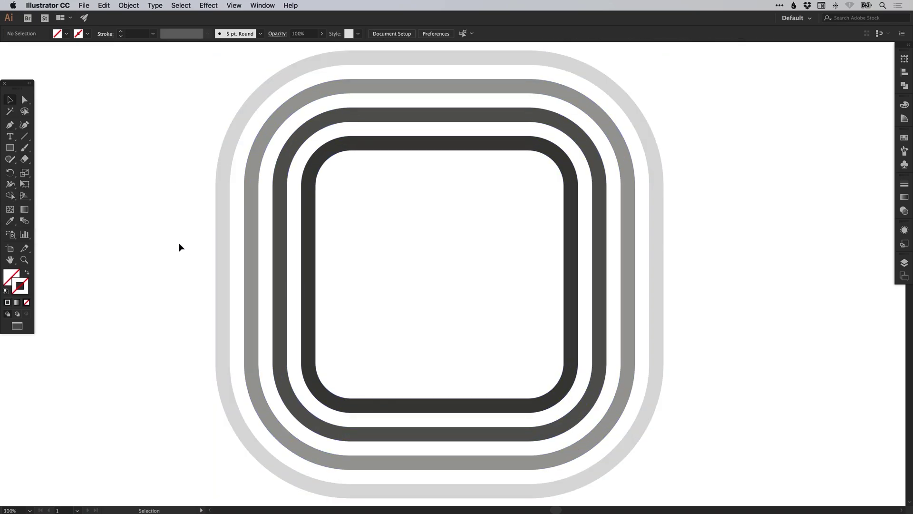
left_click_drag(153, 214, 361, 372)
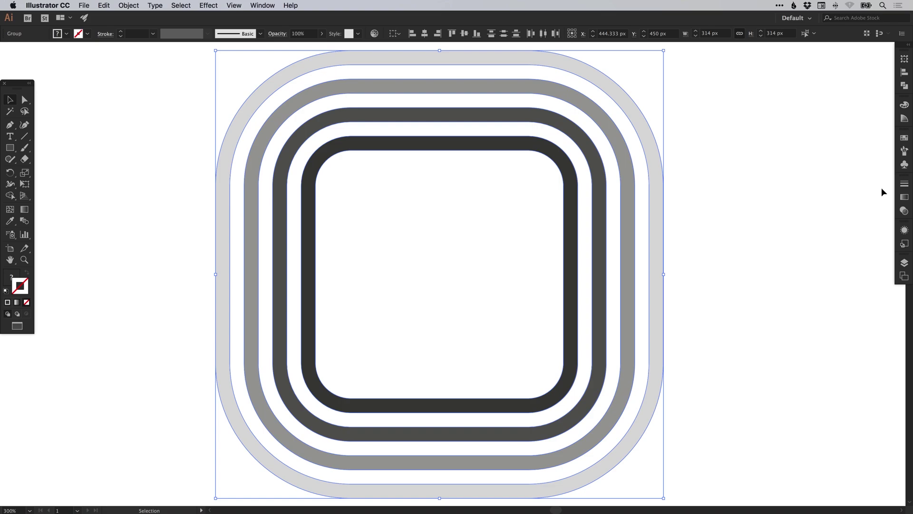
Step: Test a blue fill on the ring group, then undo it to keep the grey shades
left_click(904, 184)
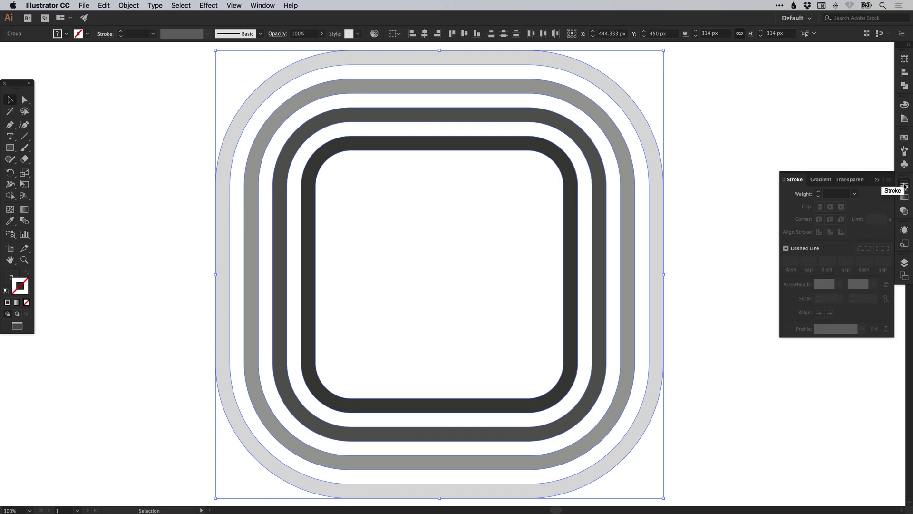
left_click(904, 184)
left_click(15, 280)
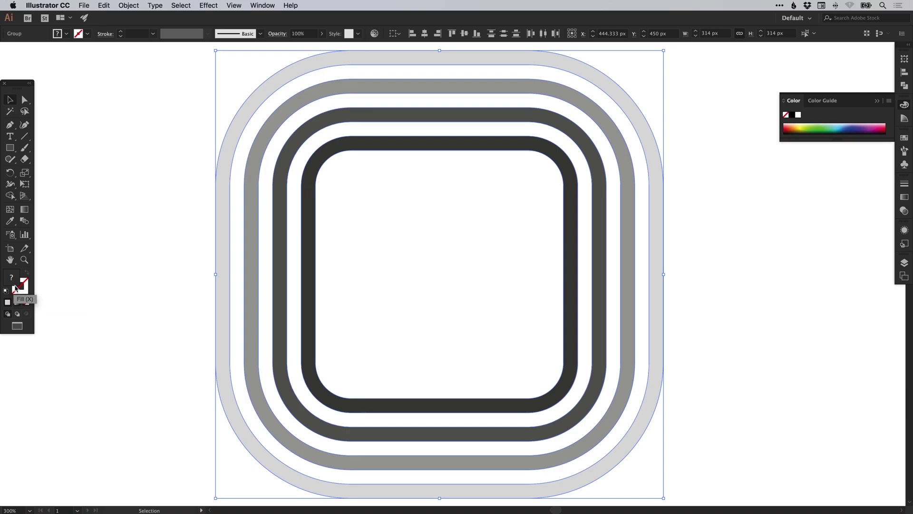
left_click(905, 138)
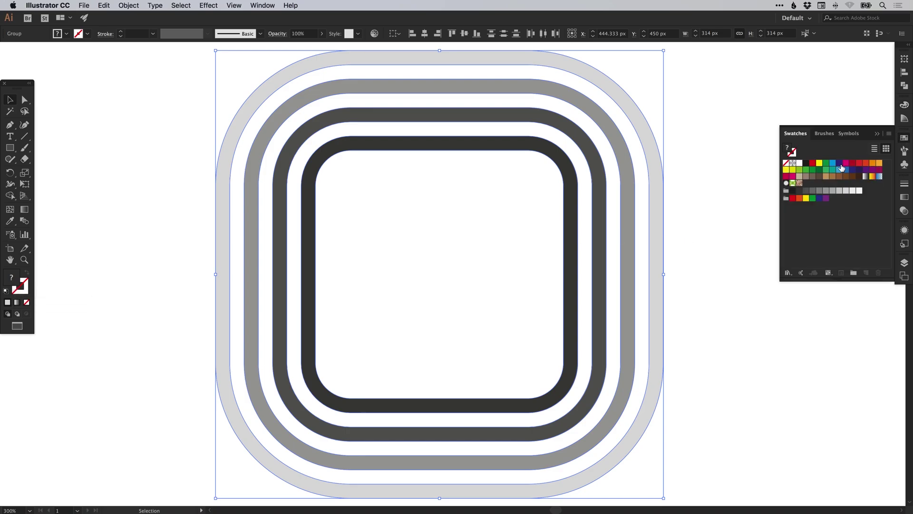
left_click(831, 167)
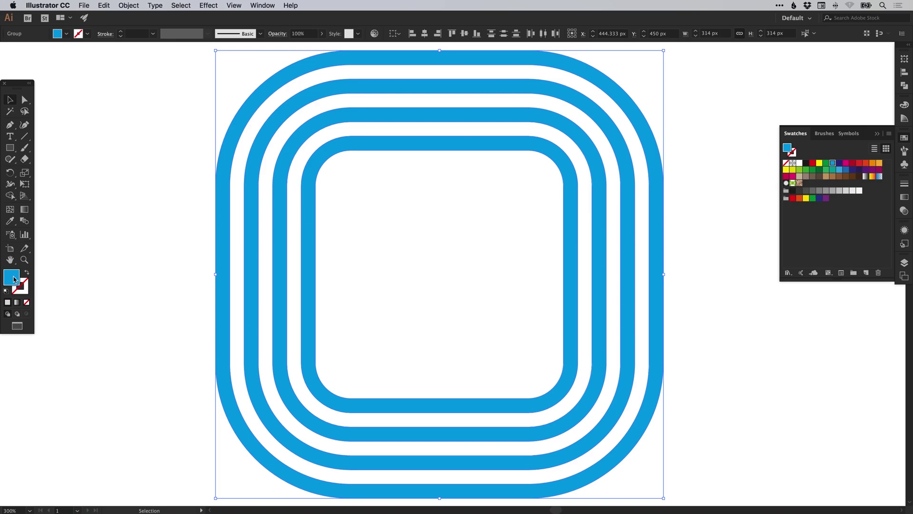
key("super+z")
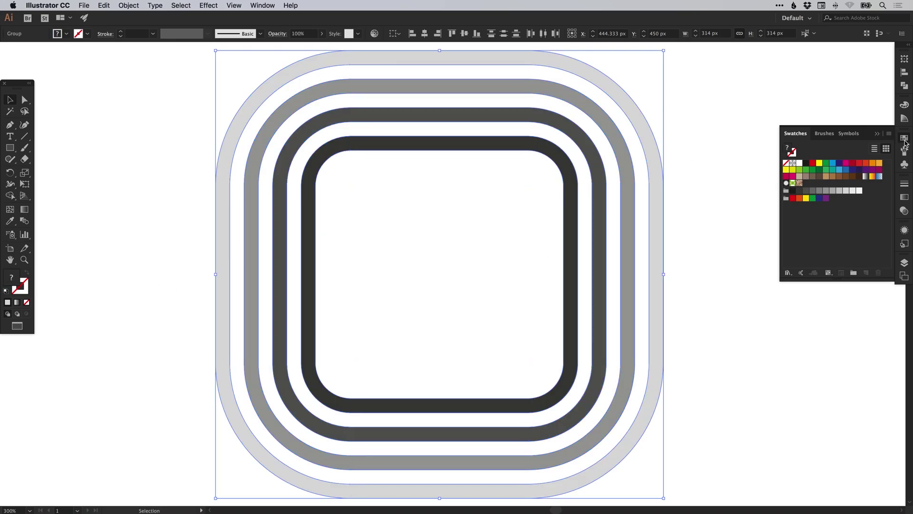
left_click(905, 138)
Step: Zoom out and drag a corner handle to rescale the ring group to about 370 × 370 px
key("super+minus")
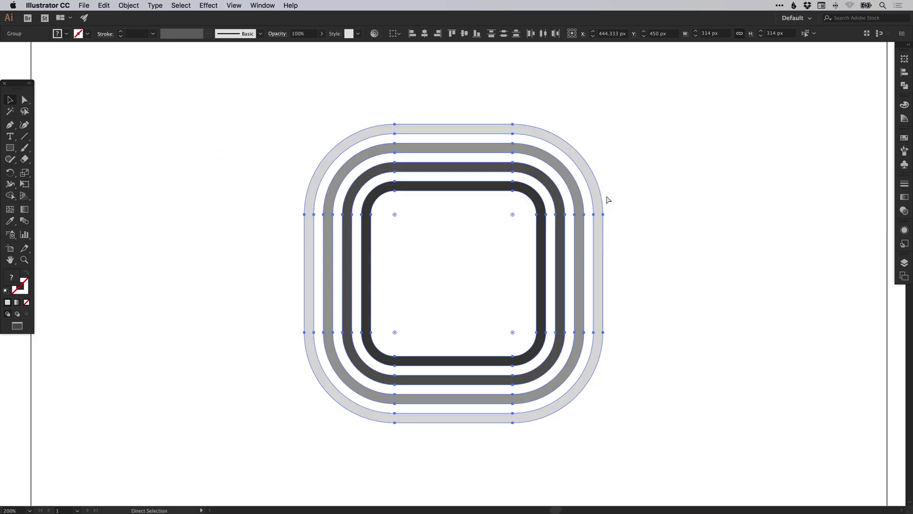
left_click_drag(606, 127, 622, 147)
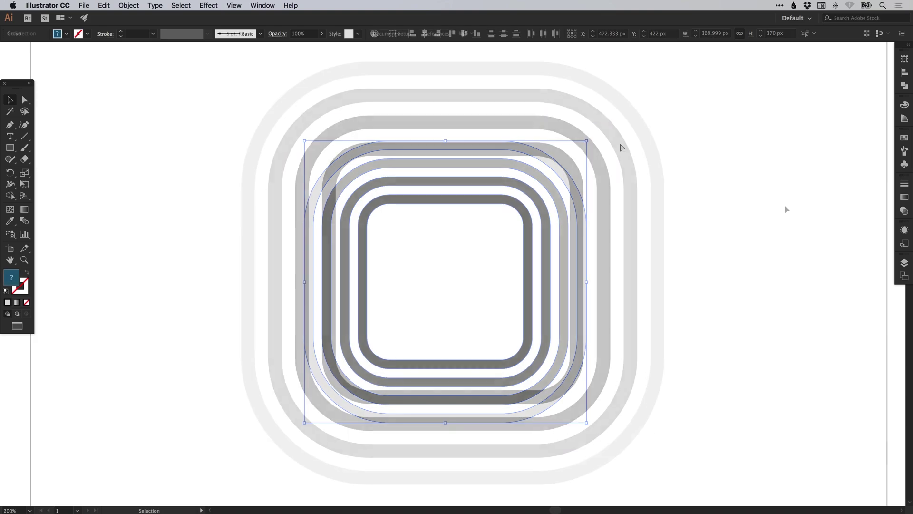